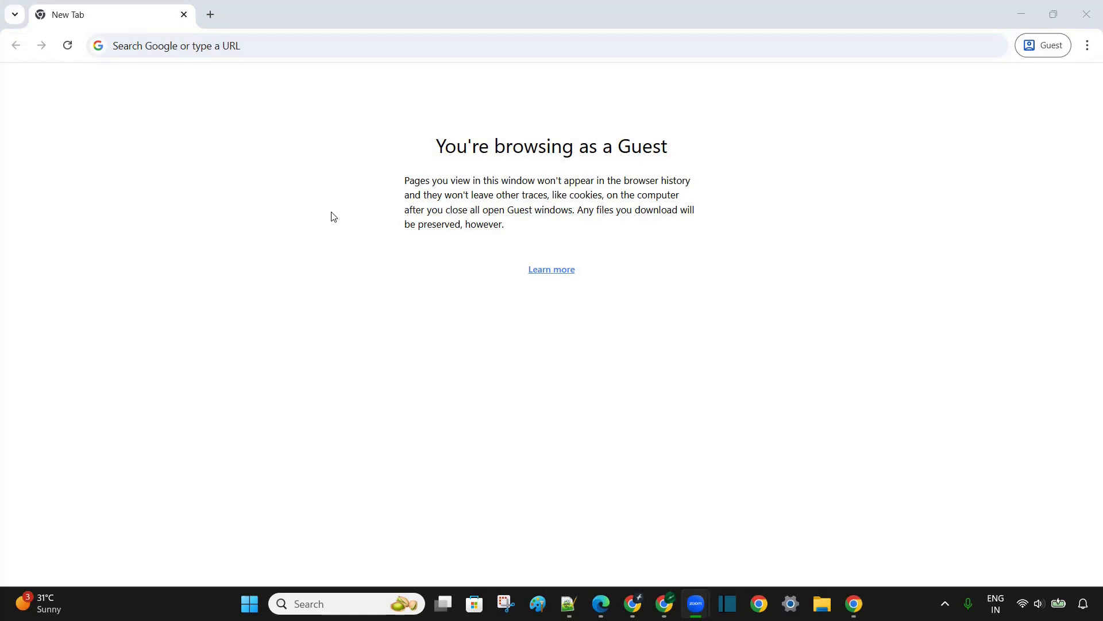
Search the web for "java jdk download" and open Oracle's Java Downloads page
{"action": "left_click", "coordinate": [280, 46]}
{"action": "type", "text": "java jd"}
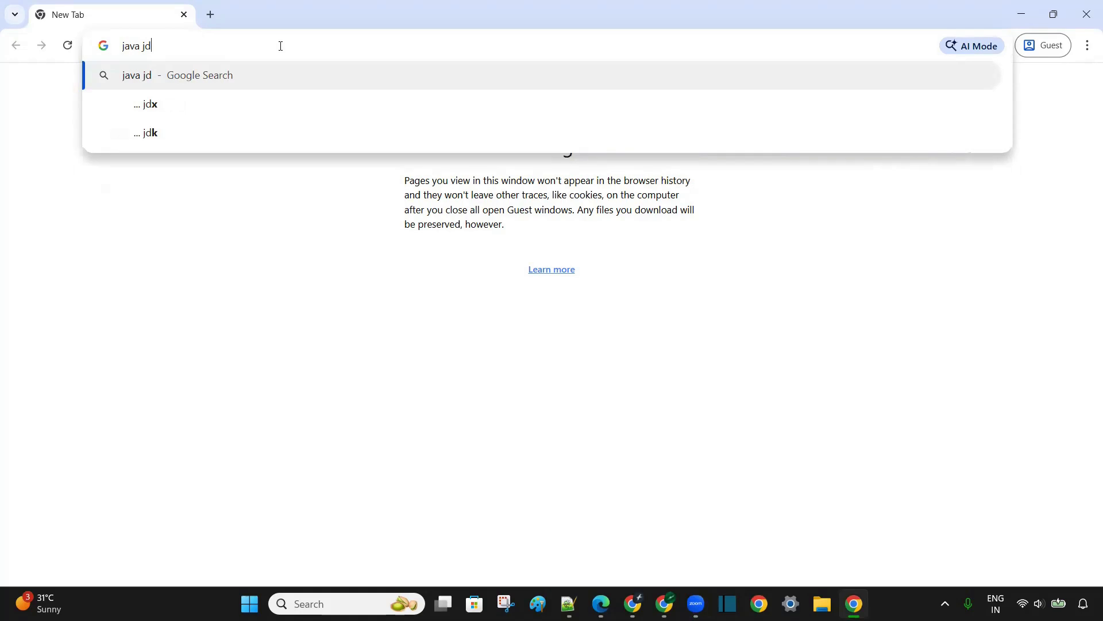
{"action": "type", "text": "k download"}
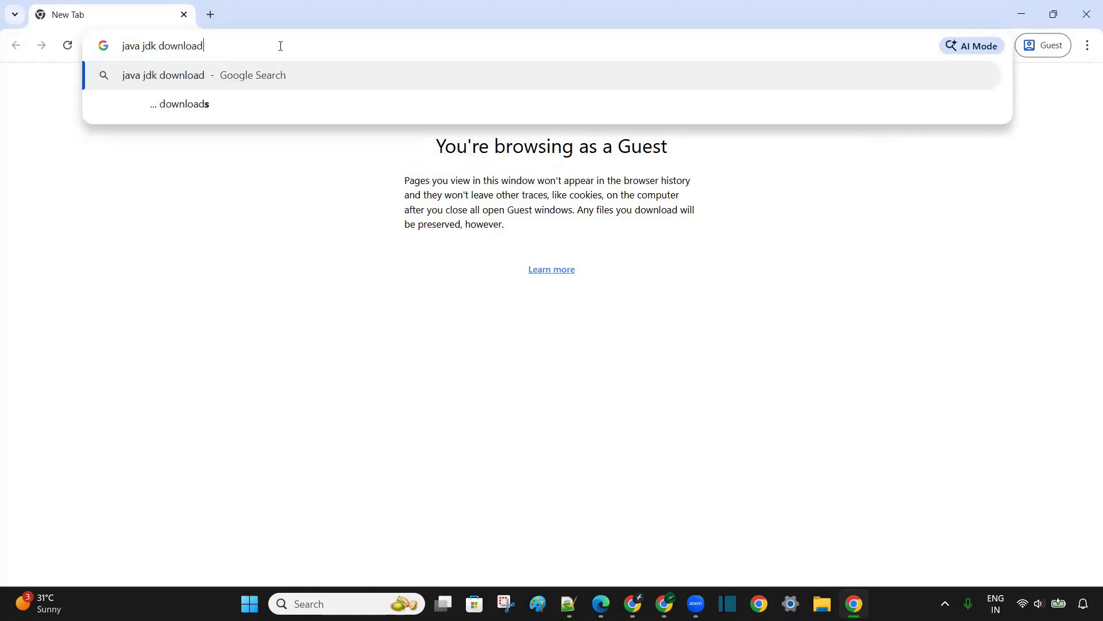
{"action": "key", "text": "Return"}
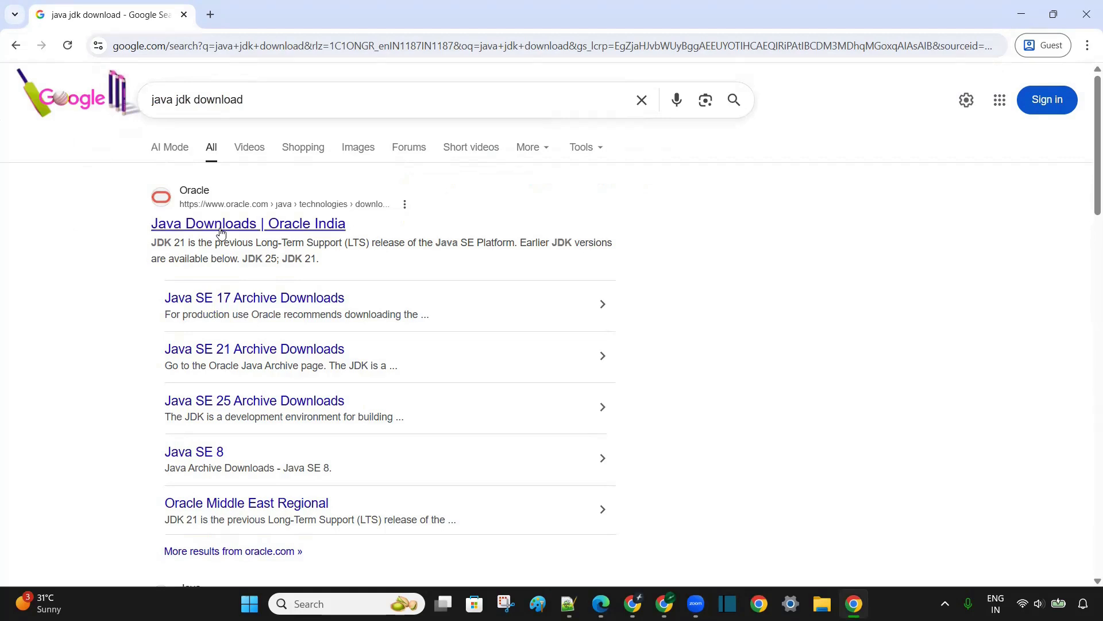
{"action": "left_click", "coordinate": [258, 224]}
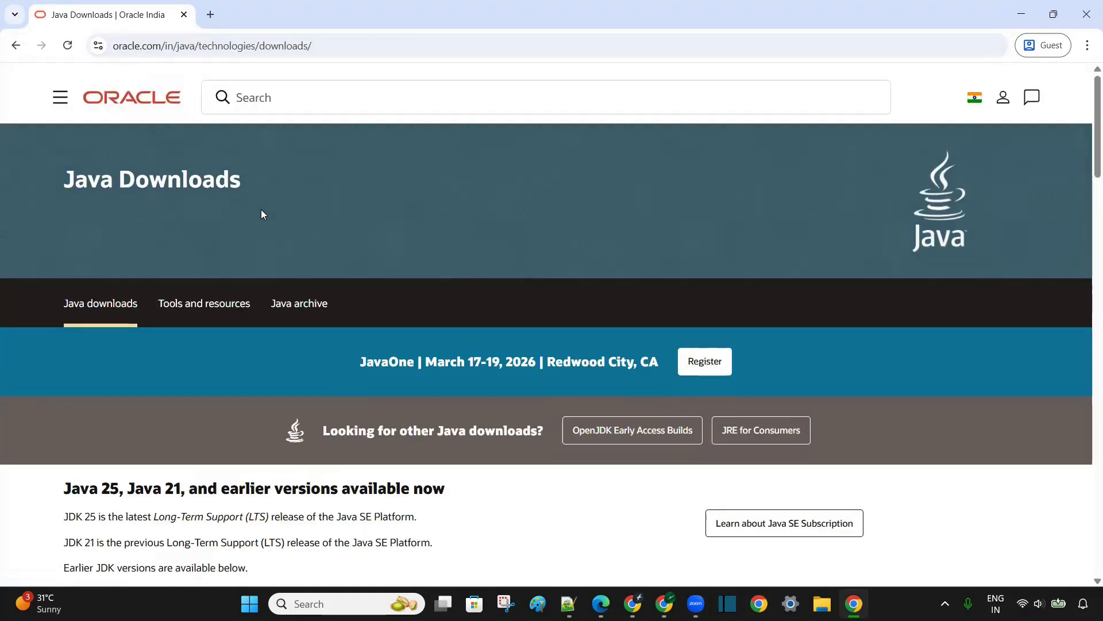
Download the JDK 25 x64 Installer for Windows, saving jdk-25_windows-x64_bin.exe in the Downloads folder
{"action": "scroll", "coordinate": [397, 228], "scroll_direction": "down", "scroll_amount": 6}
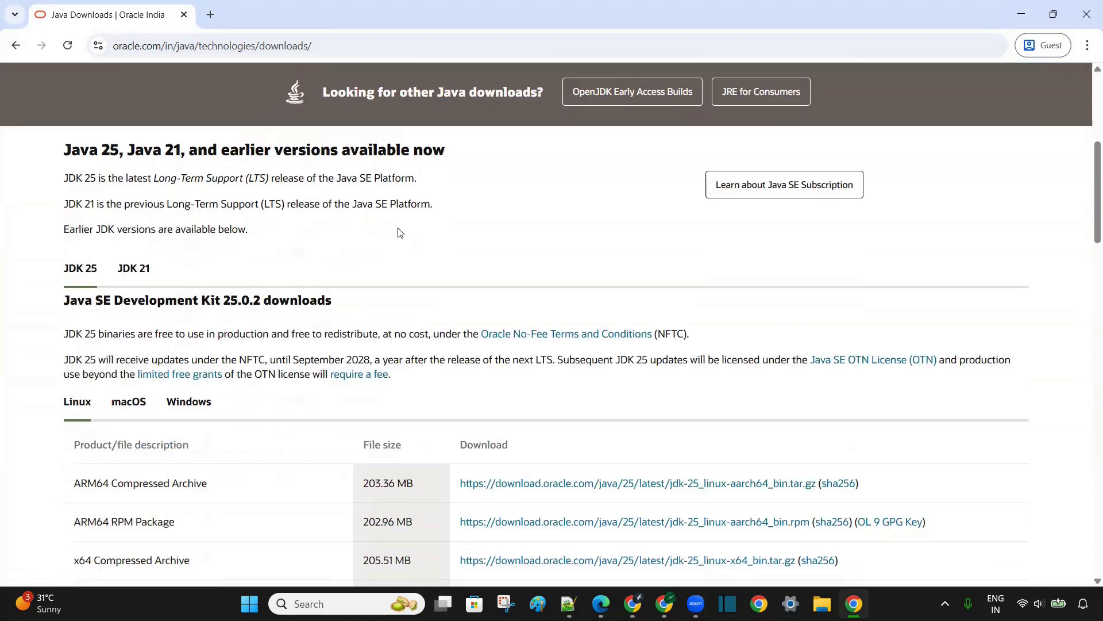
{"action": "scroll", "coordinate": [401, 232], "scroll_direction": "down", "scroll_amount": 3}
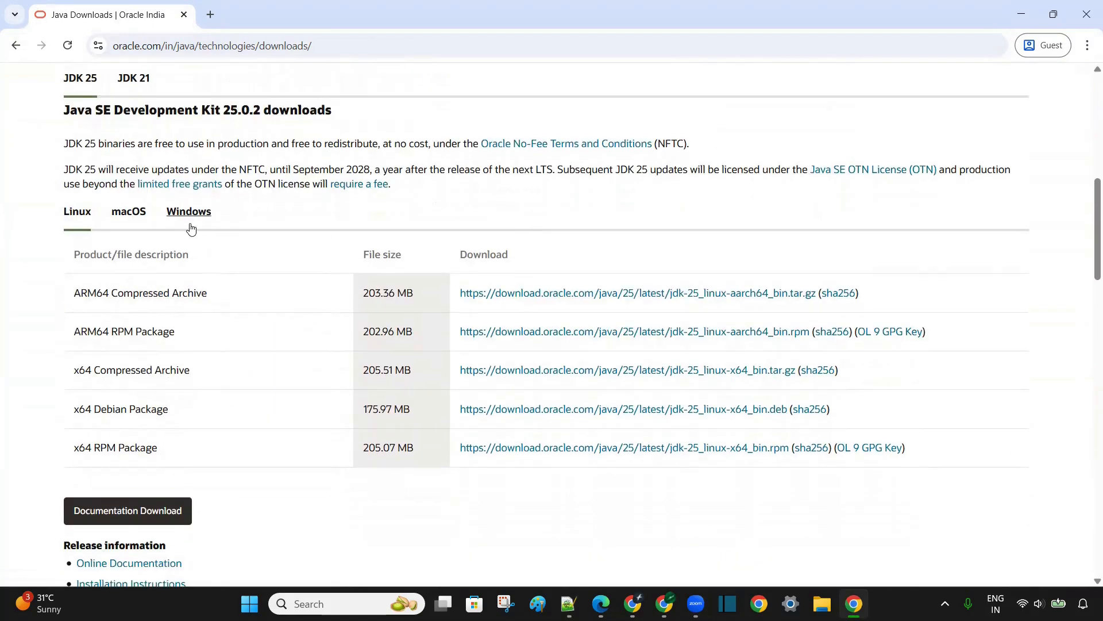
{"action": "left_click", "coordinate": [190, 212]}
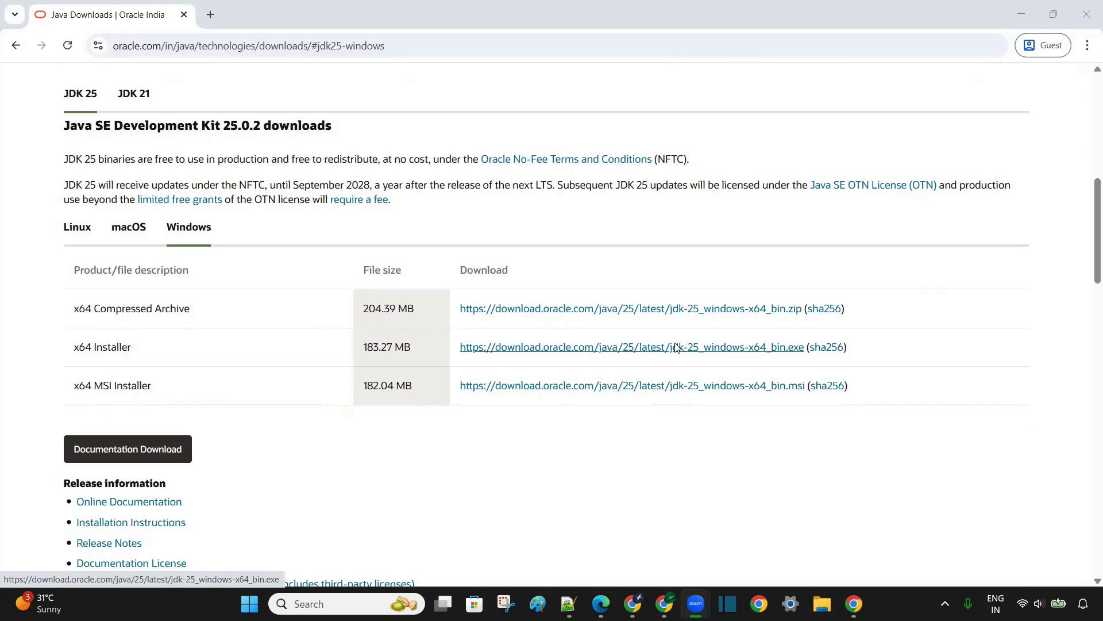
{"action": "left_click", "coordinate": [720, 345]}
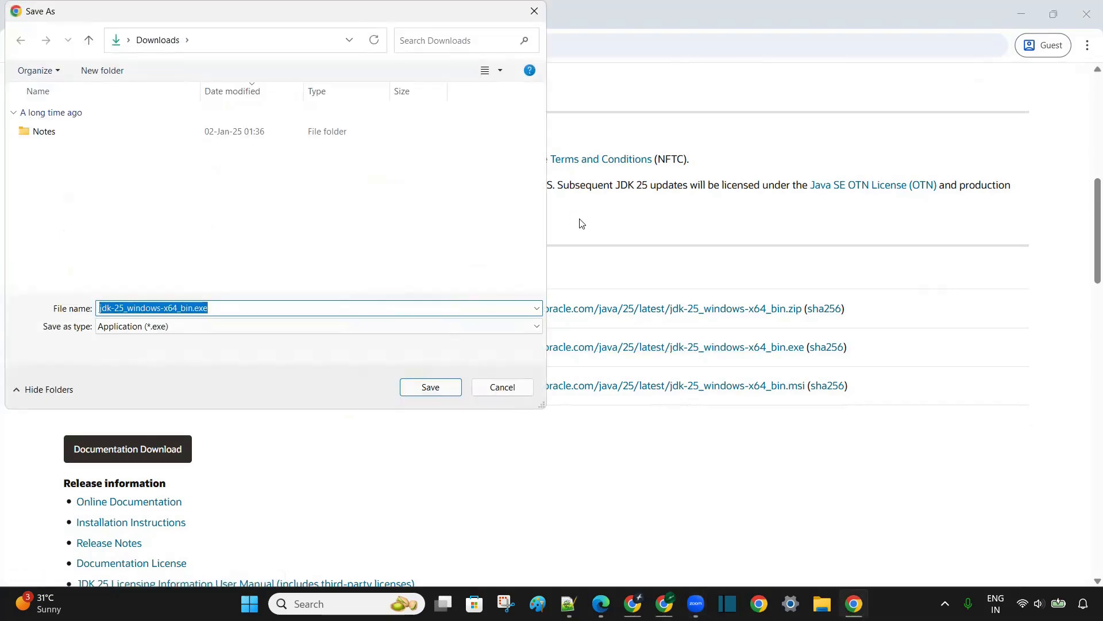
{"action": "left_click", "coordinate": [433, 389]}
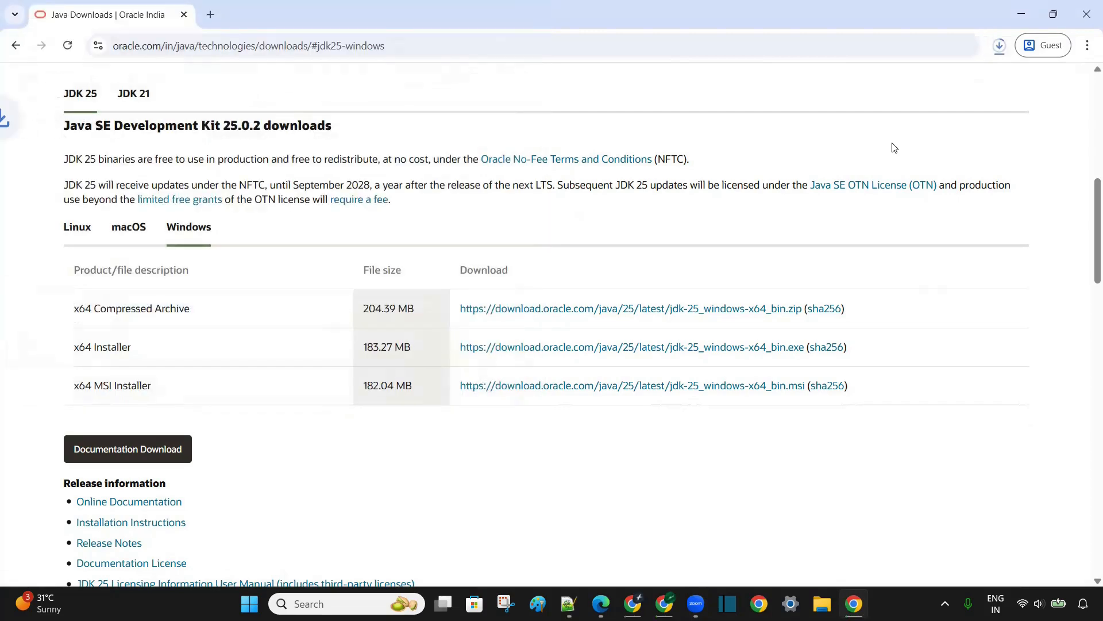
Run the downloaded jdk-25_windows-x64_bin.exe from its folder and install the JDK to the default C:\Program Files\Java\jdk-25.0.2\ location
{"action": "left_click", "coordinate": [999, 48]}
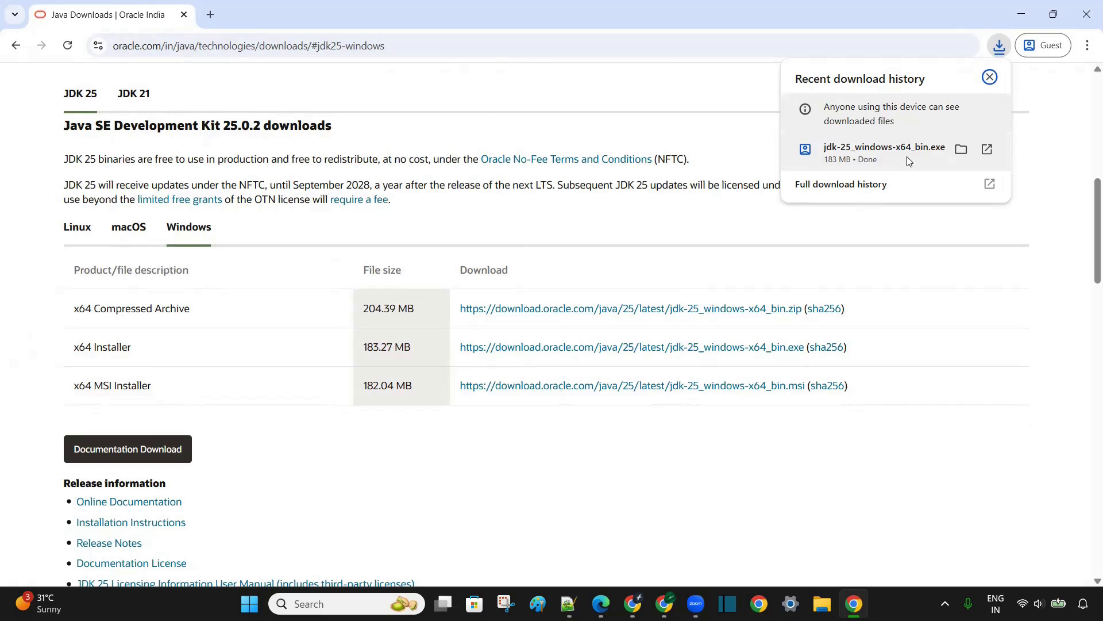
{"action": "left_click", "coordinate": [962, 150]}
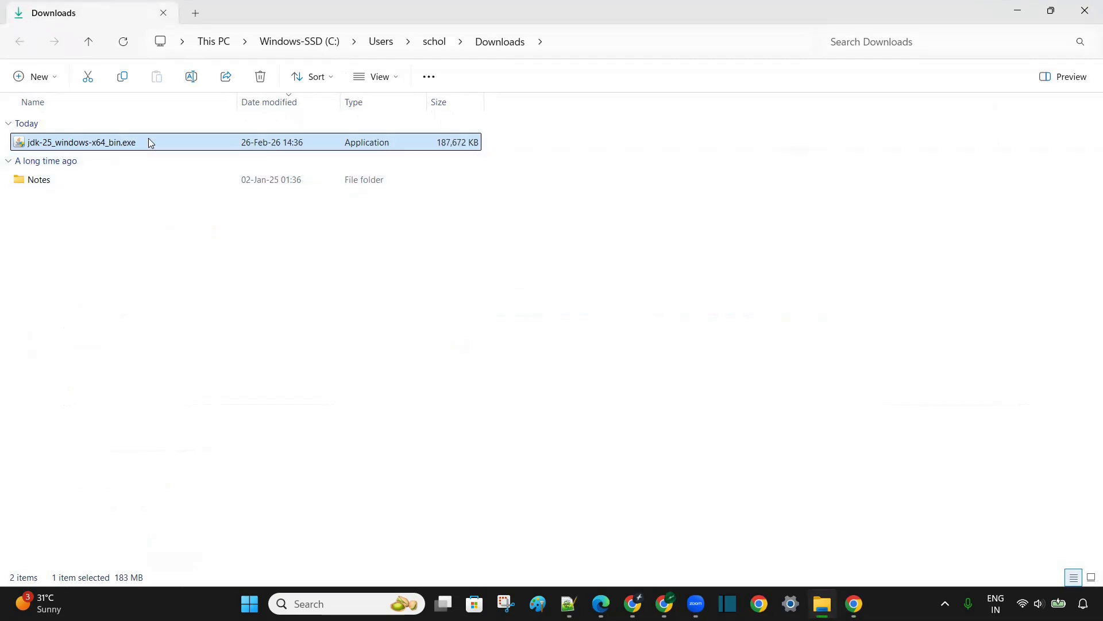
{"action": "double_click", "coordinate": [171, 142]}
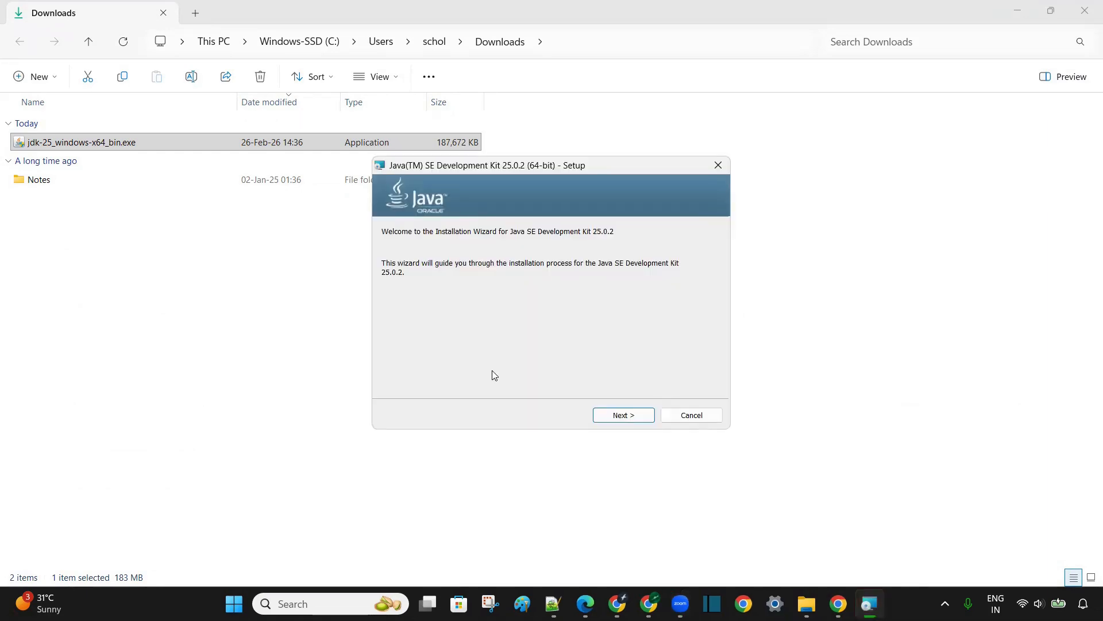
{"action": "left_click", "coordinate": [629, 418]}
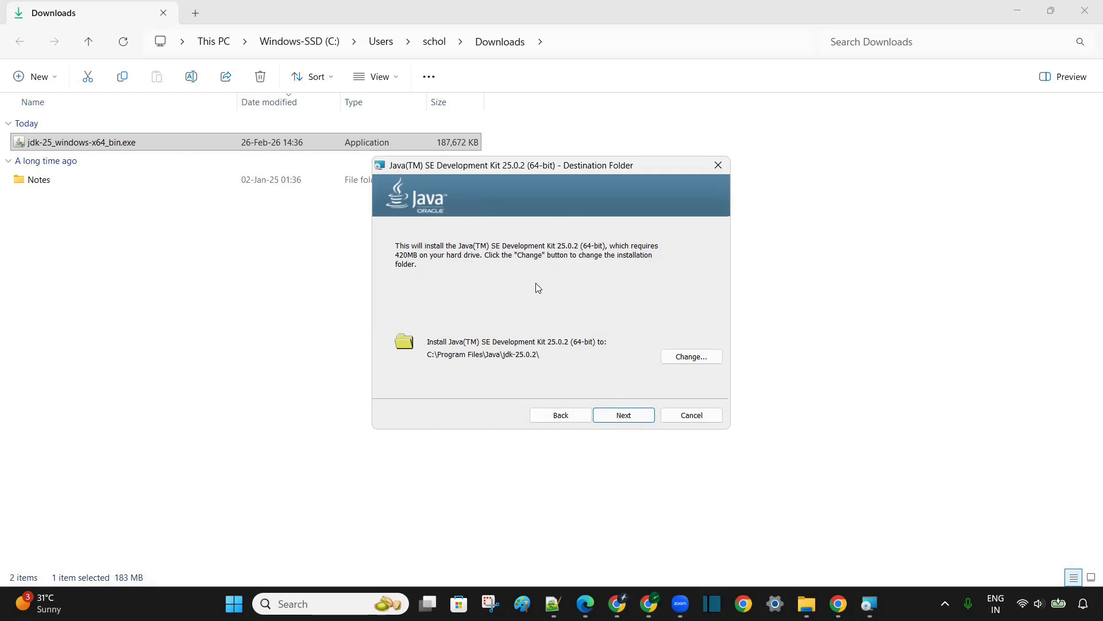
{"action": "left_click", "coordinate": [639, 416]}
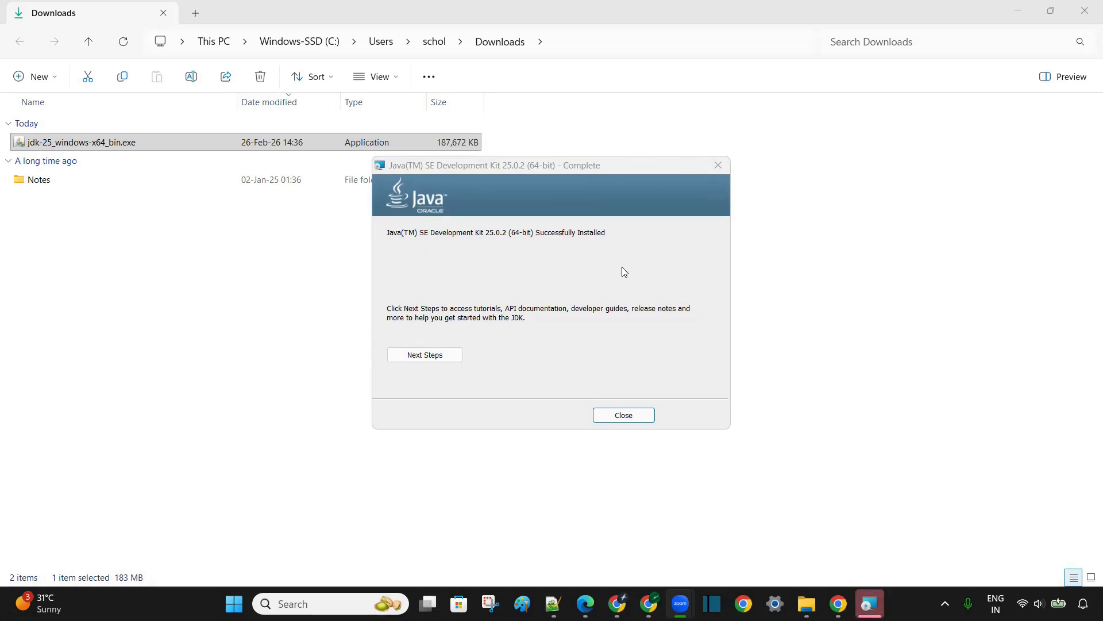
{"action": "left_click", "coordinate": [635, 415]}
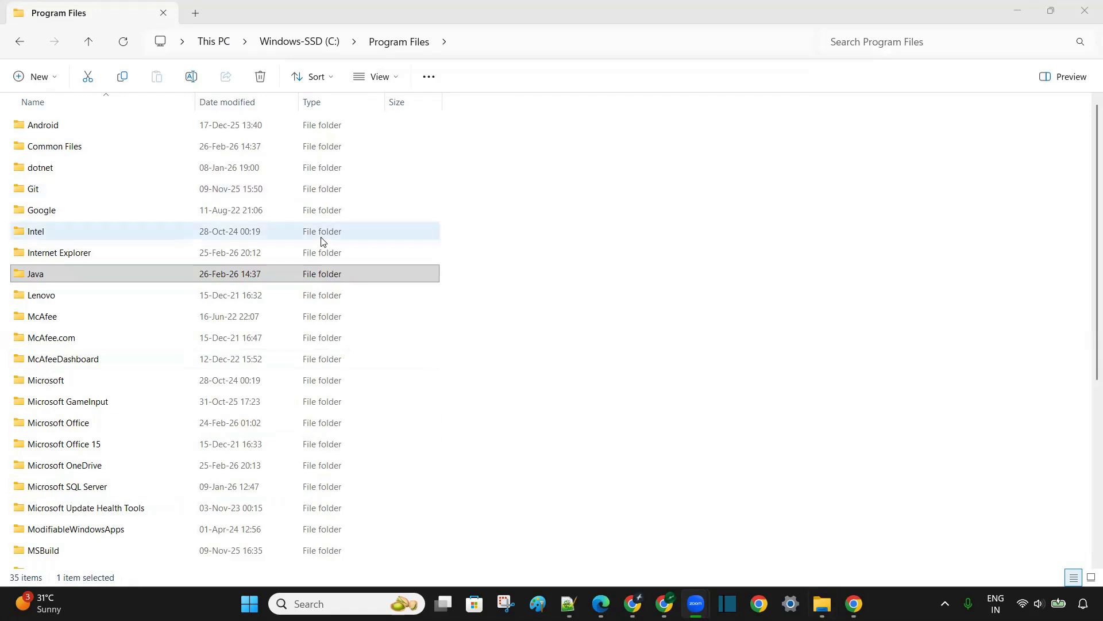
Open the jdk-25.0.2 folder inside Program Files\Java and copy its full path
{"action": "double_click", "coordinate": [117, 282]}
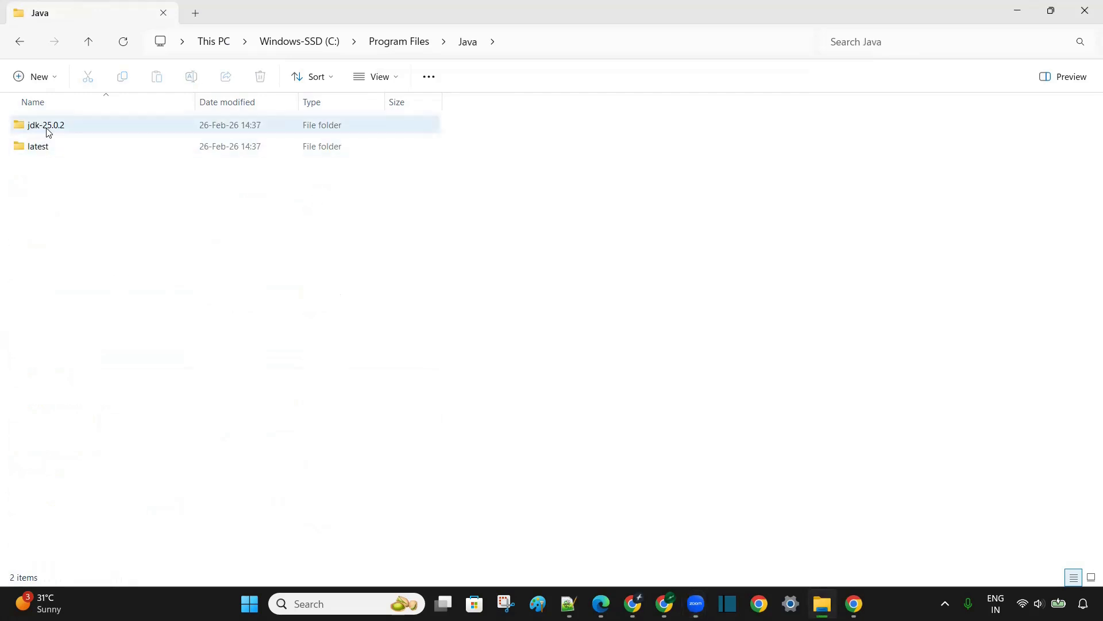
{"action": "double_click", "coordinate": [112, 127]}
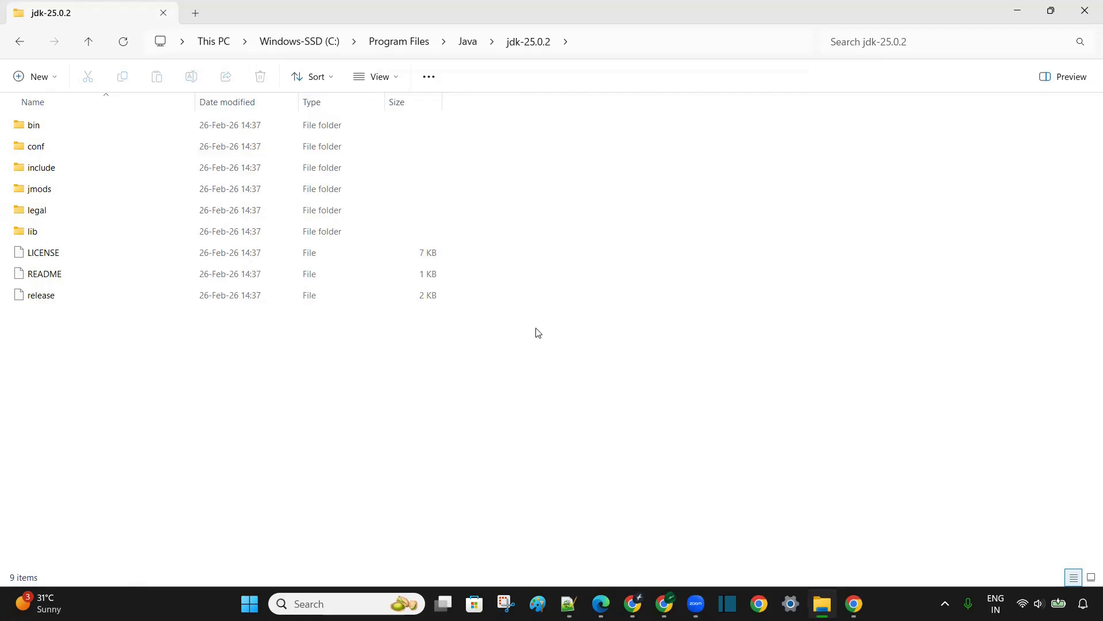
{"action": "left_click", "coordinate": [637, 40]}
{"action": "key", "text": "ctrl+c"}
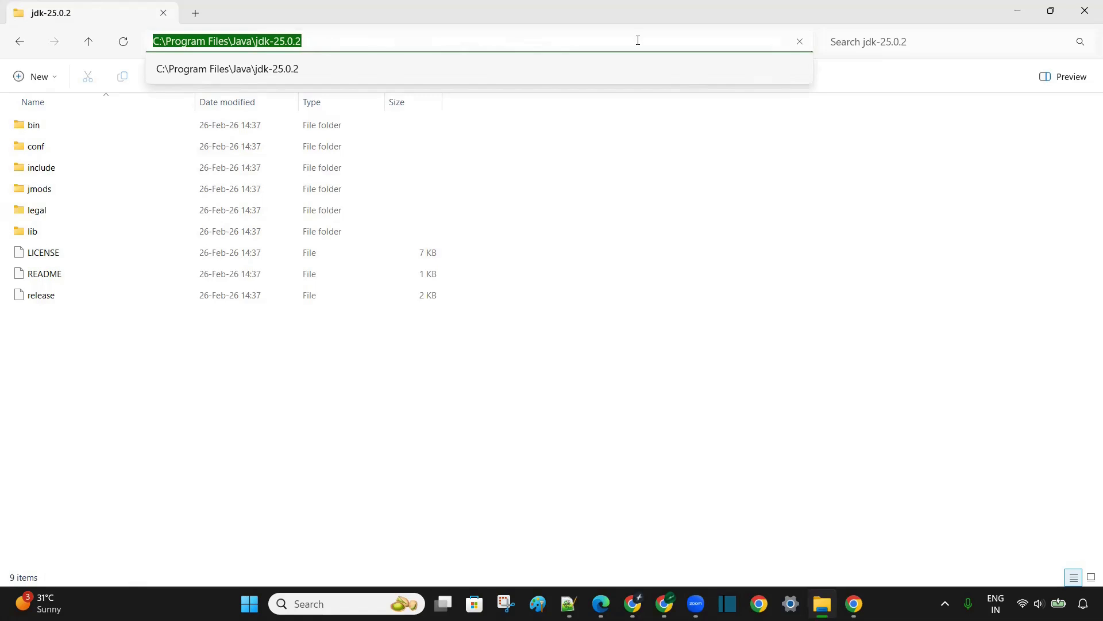
{"action": "left_click", "coordinate": [614, 419]}
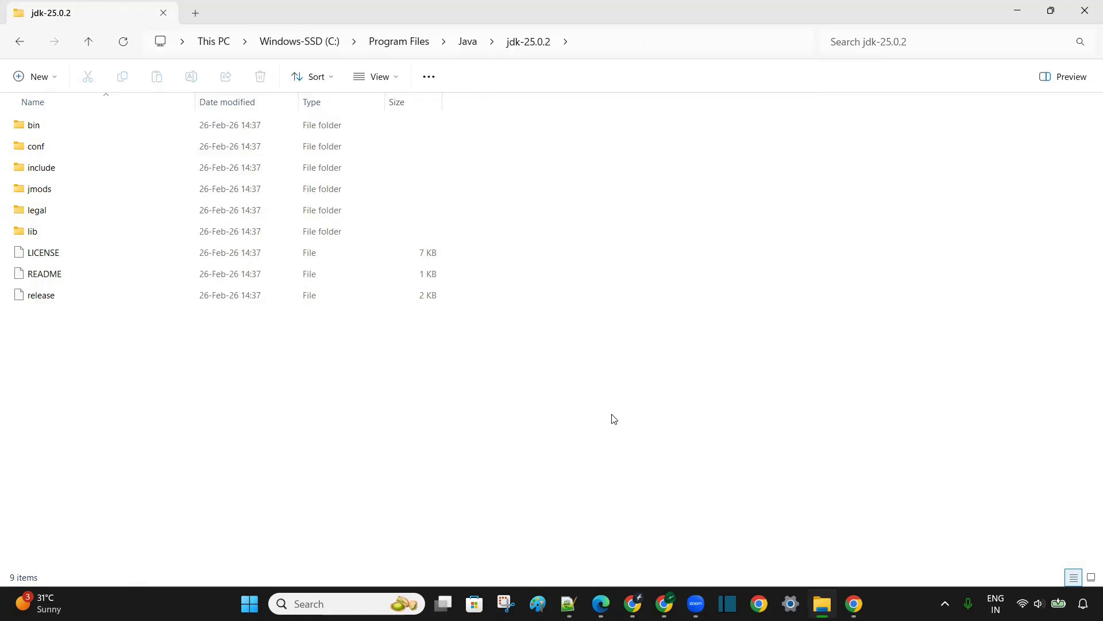
Run sysdm.cpl and open the Environment Variables settings from the advanced system properties
{"action": "key", "text": "super+r"}
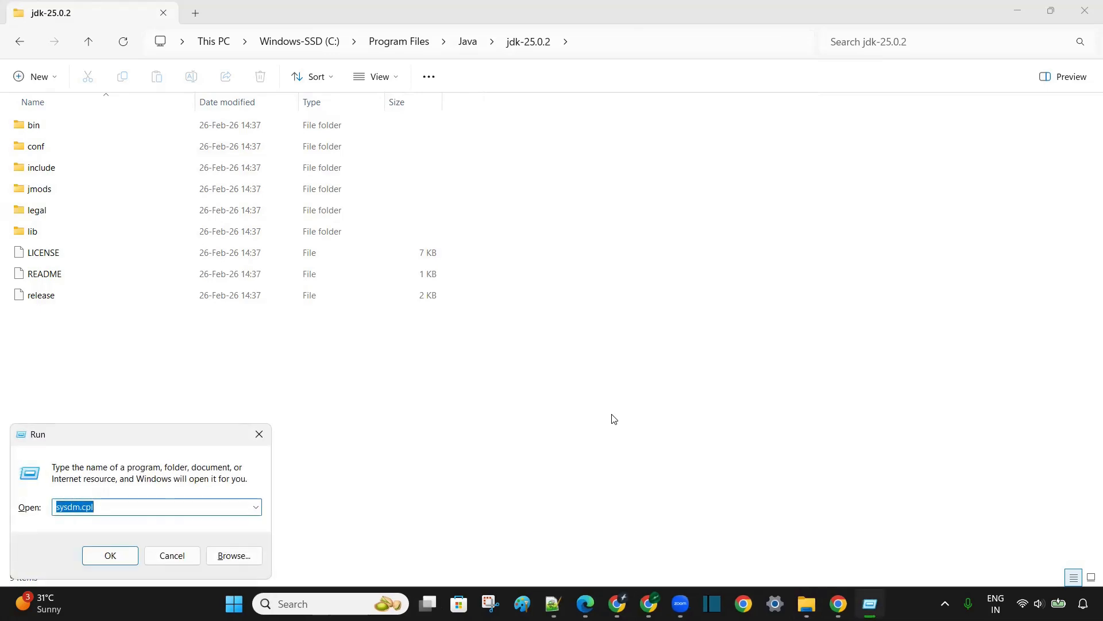
{"action": "key", "text": "Return"}
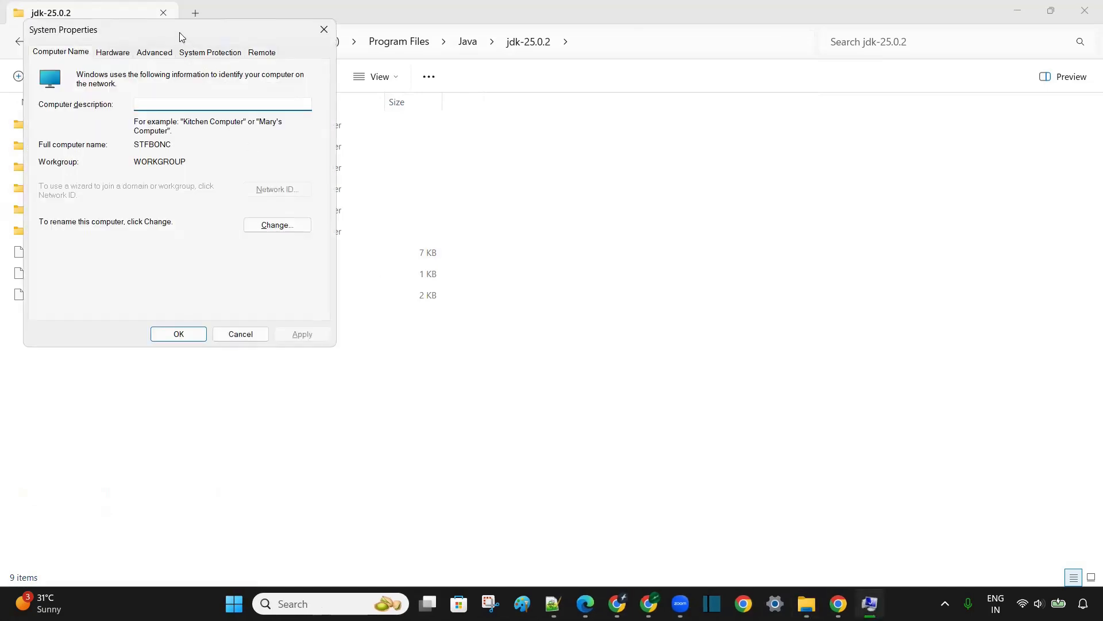
{"action": "left_click_drag", "start_coordinate": [181, 36], "coordinate": [443, 74]}
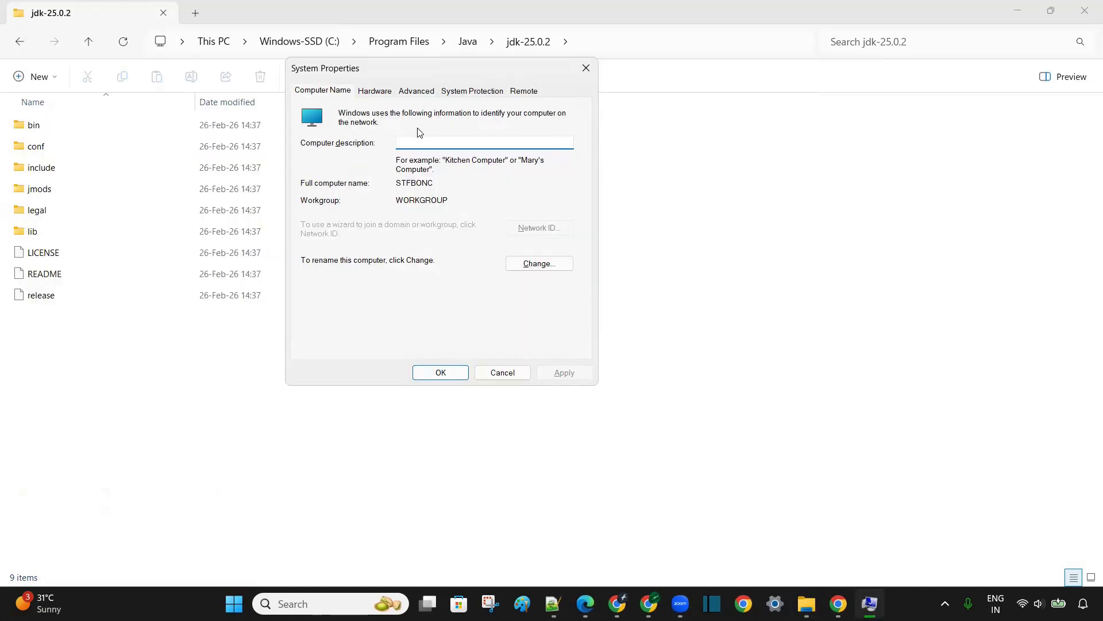
{"action": "left_click", "coordinate": [405, 94]}
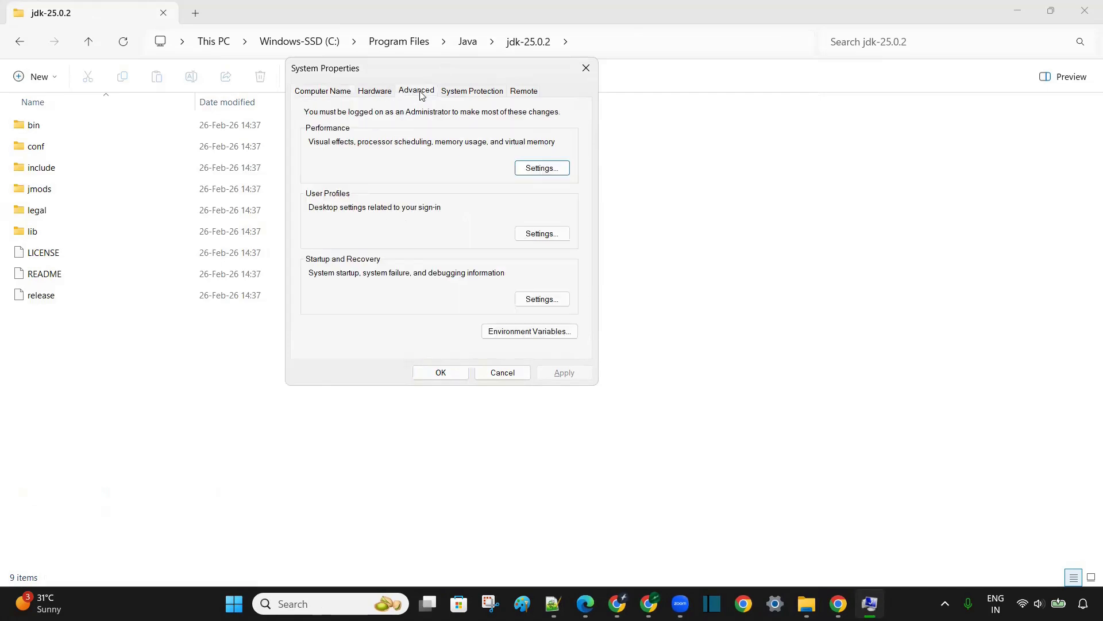
{"action": "left_click", "coordinate": [538, 331]}
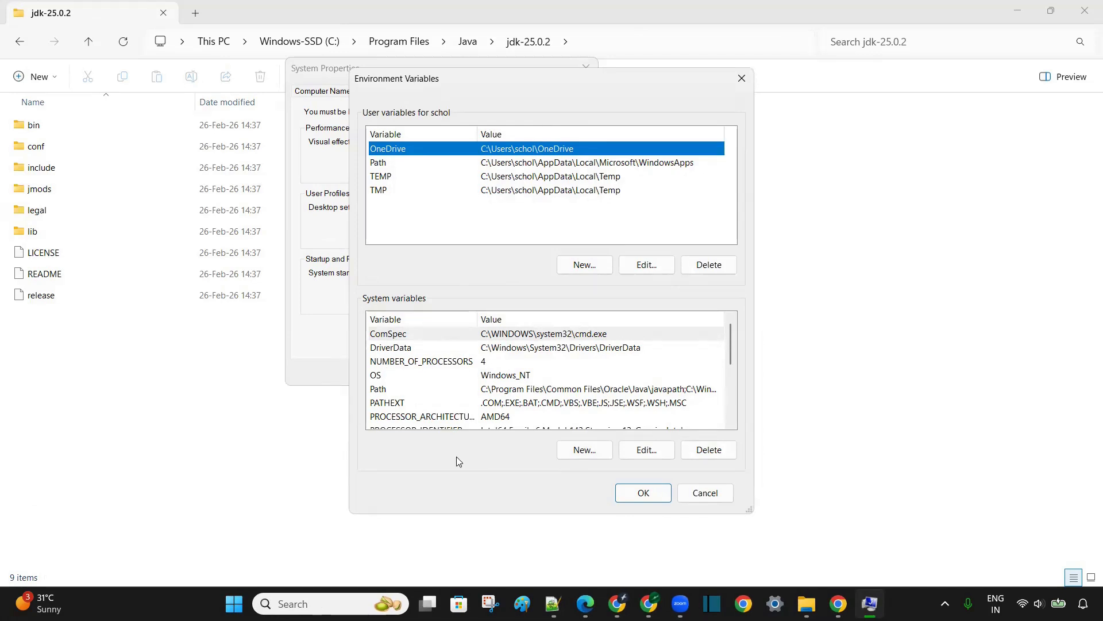
Create the system variable JAVA_HOME with the value C:\Program Files\Java\jdk-25.0.2 and save the settings
{"action": "left_click", "coordinate": [583, 450]}
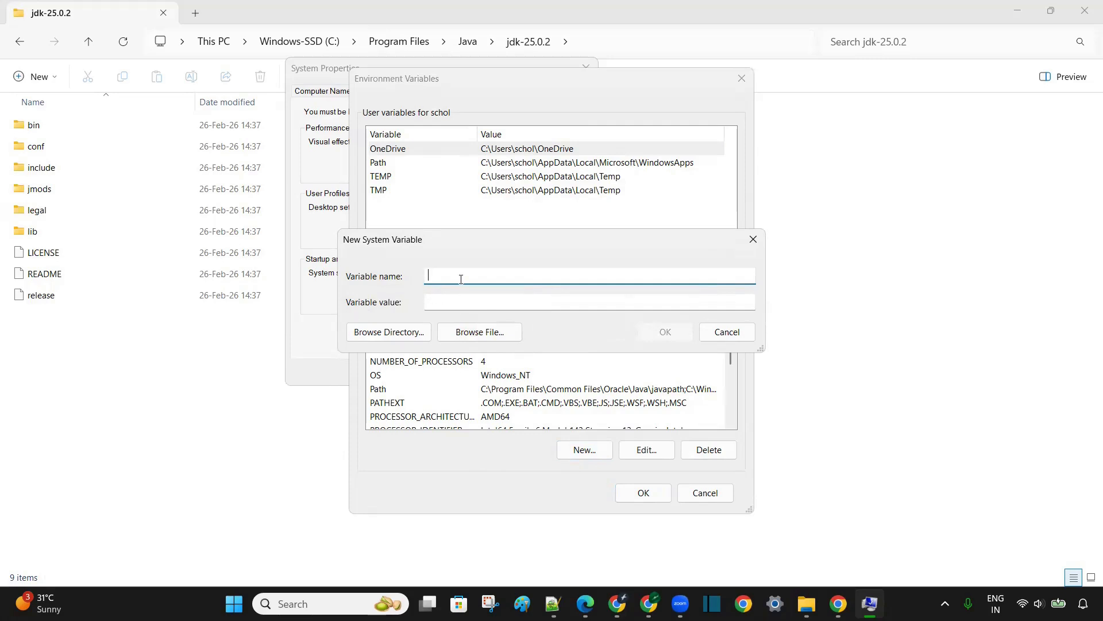
{"action": "key", "text": "Caps_Lock"}
{"action": "type", "text": "JAVA_HOME"}
{"action": "key", "text": "Caps_Lock"}
{"action": "left_click", "coordinate": [545, 303]}
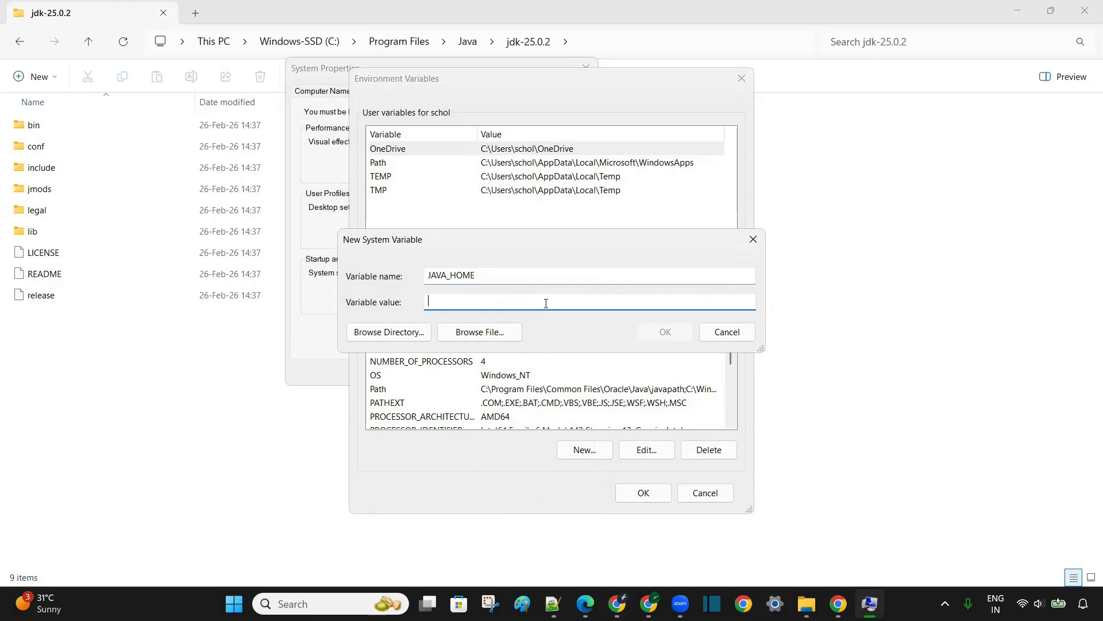
{"action": "key", "text": "ctrl+v"}
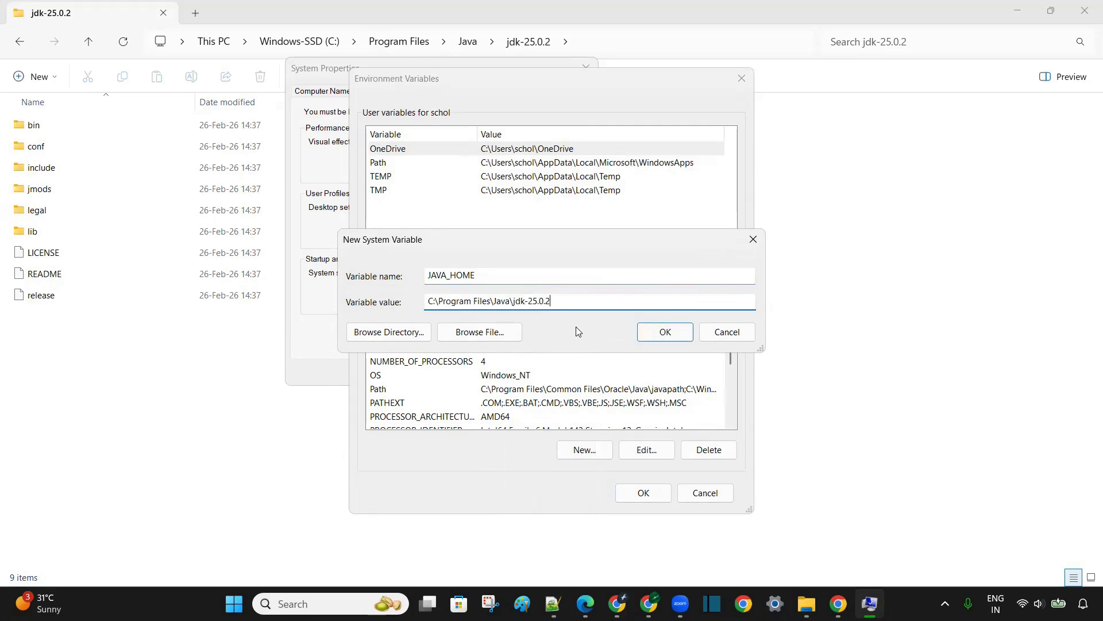
{"action": "left_click", "coordinate": [667, 332]}
{"action": "left_click", "coordinate": [643, 493]}
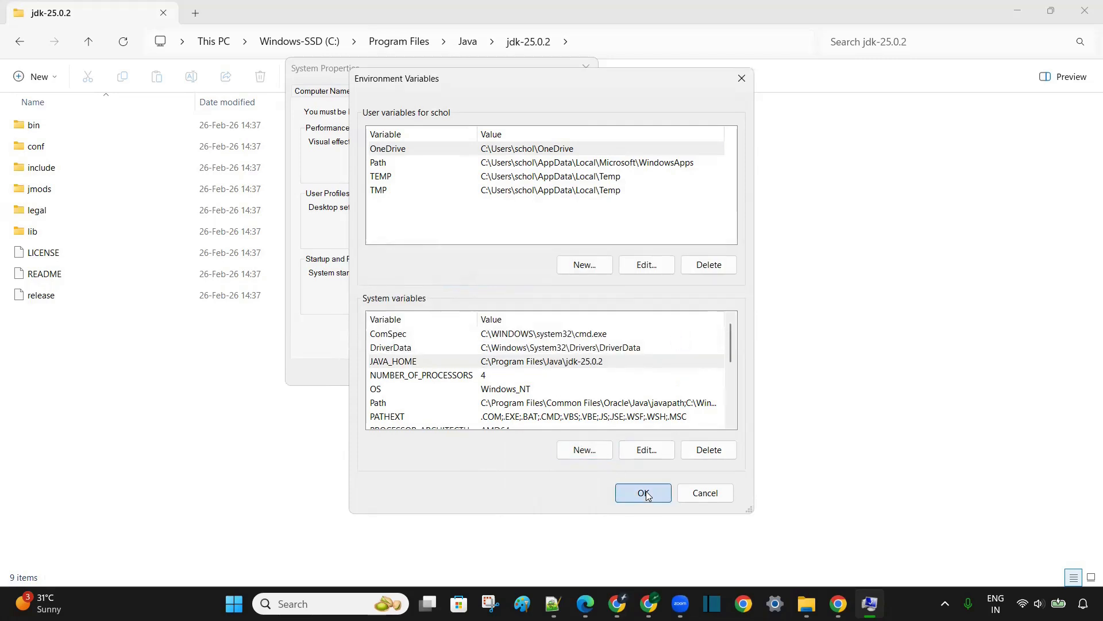
{"action": "left_click", "coordinate": [441, 372]}
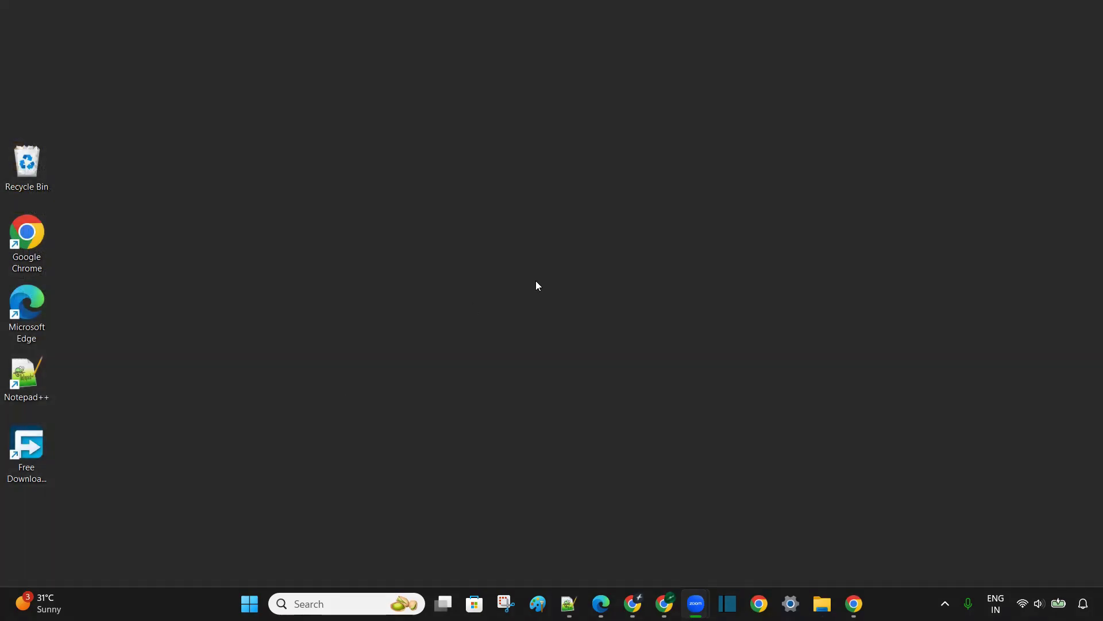
Run sysdm.cpl again and open the Environment Variables from the advanced system properties
{"action": "key", "text": "super+r"}
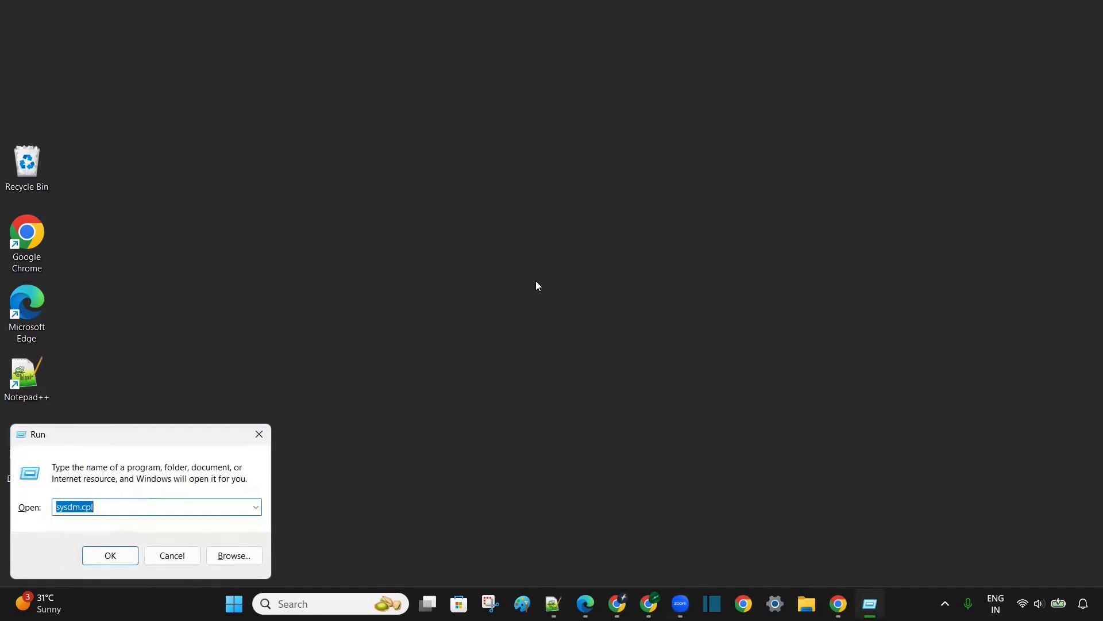
{"action": "key", "text": "Return"}
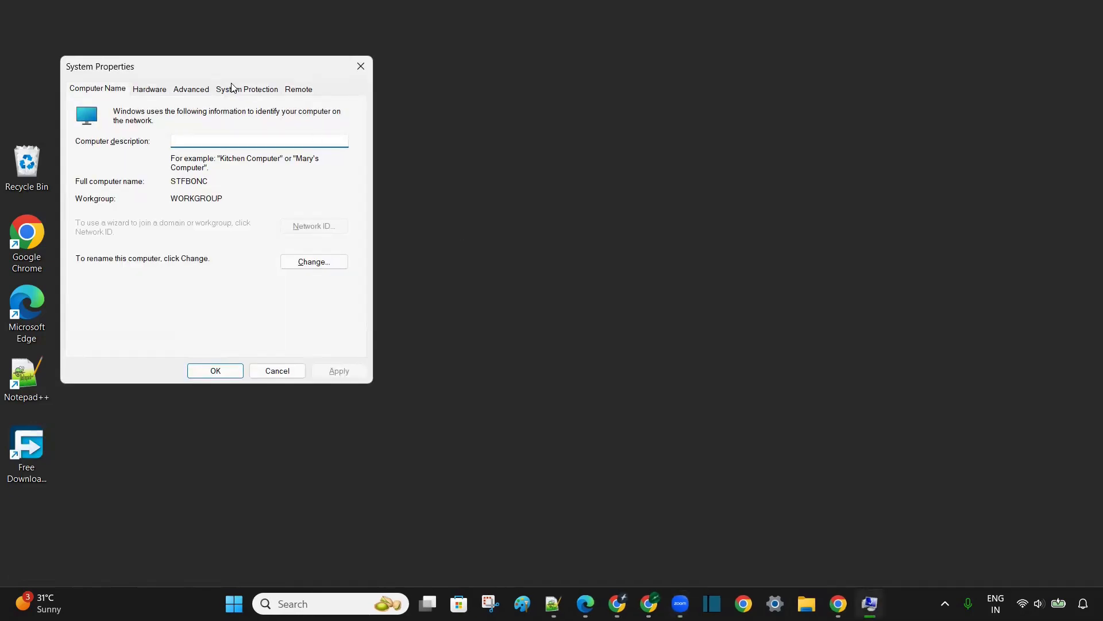
{"action": "left_click_drag", "start_coordinate": [197, 70], "coordinate": [365, 84]}
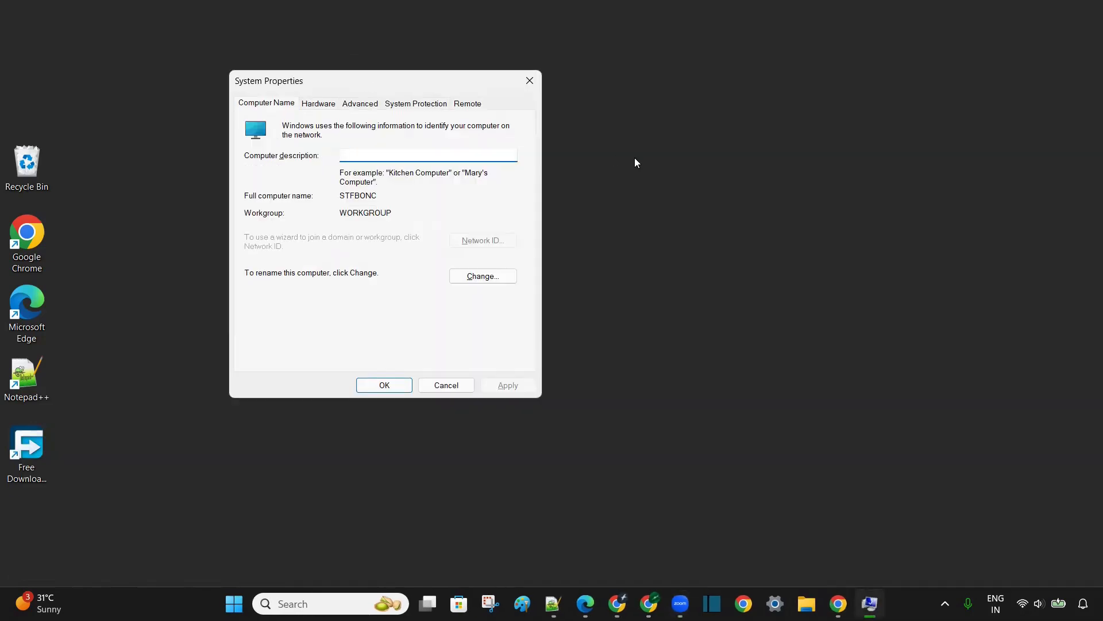
{"action": "left_click", "coordinate": [358, 106]}
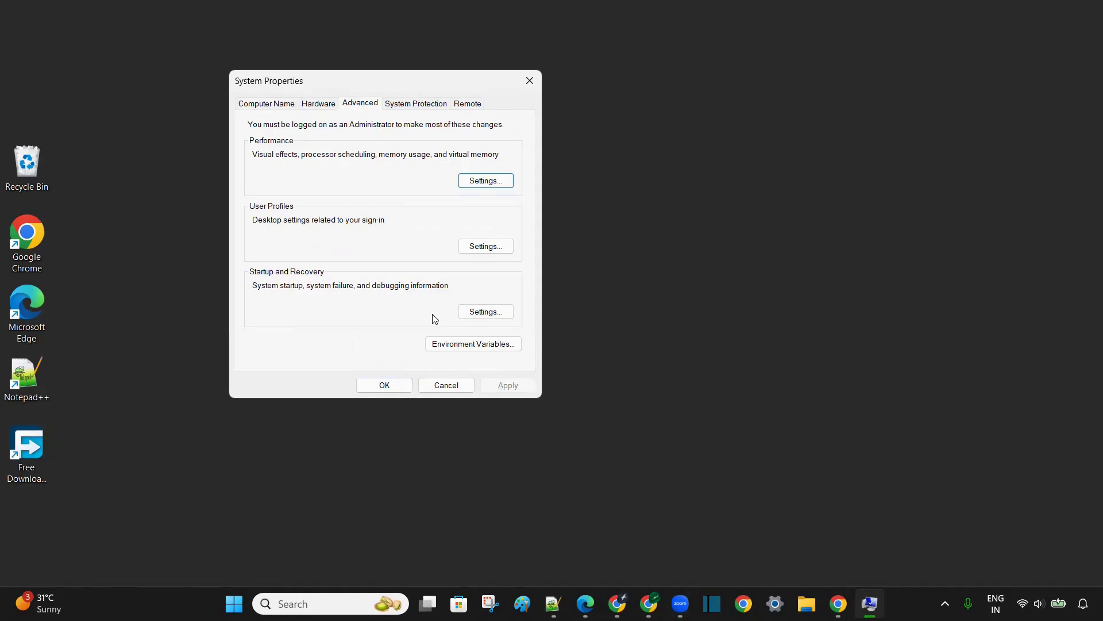
{"action": "left_click", "coordinate": [473, 344]}
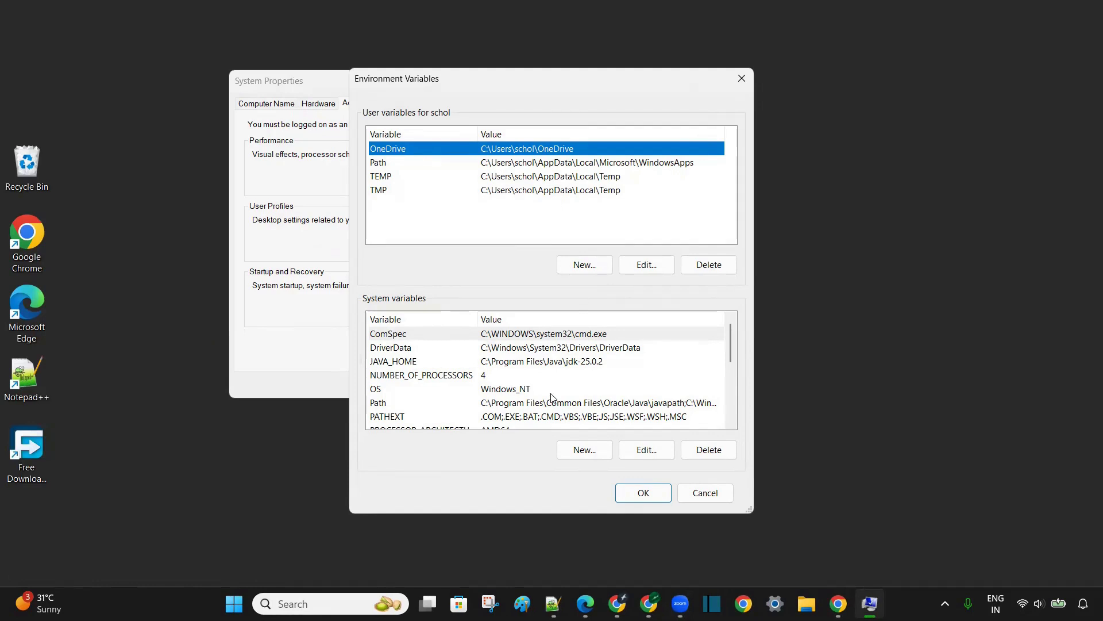
Add the entry %JAVA_HOME%\bin to the Path system variable and save all the open system settings
{"action": "left_click", "coordinate": [455, 405]}
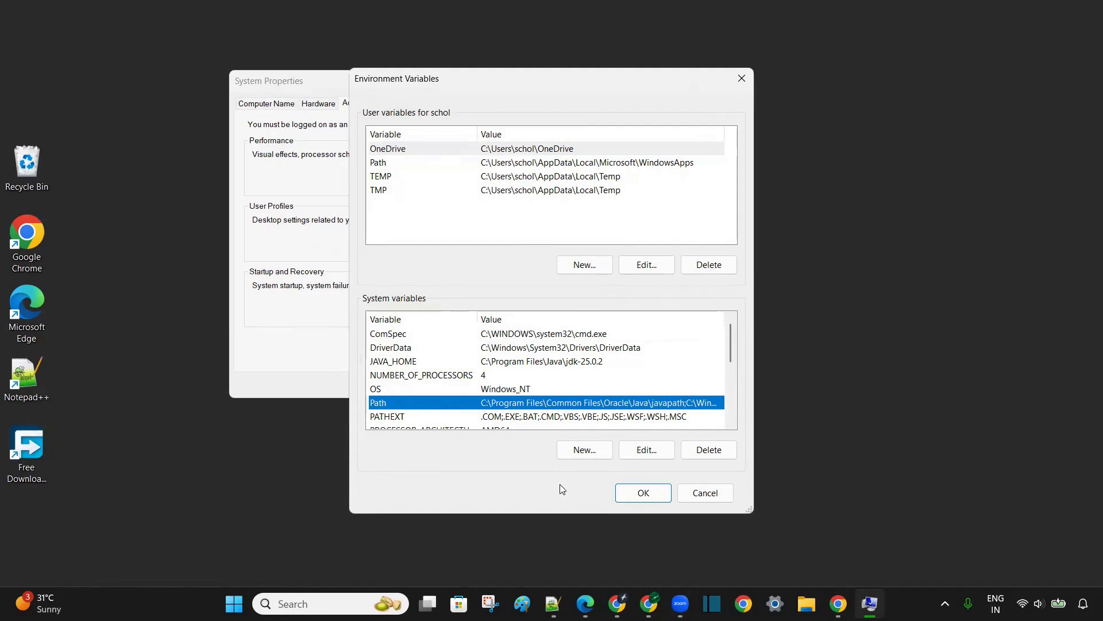
{"action": "left_click", "coordinate": [646, 450]}
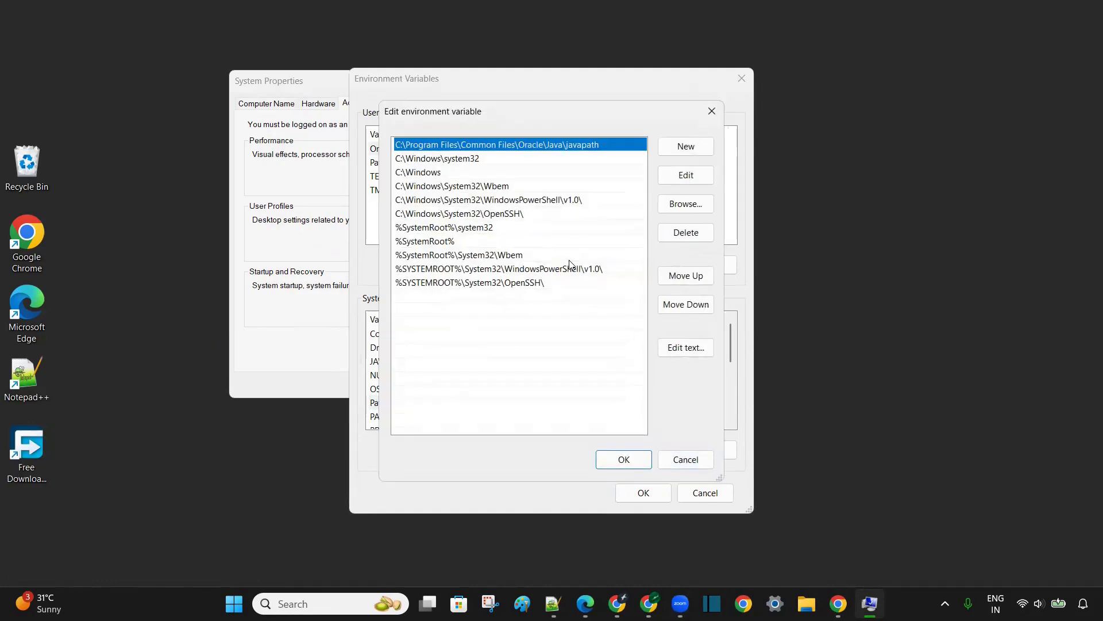
{"action": "left_click", "coordinate": [691, 147]}
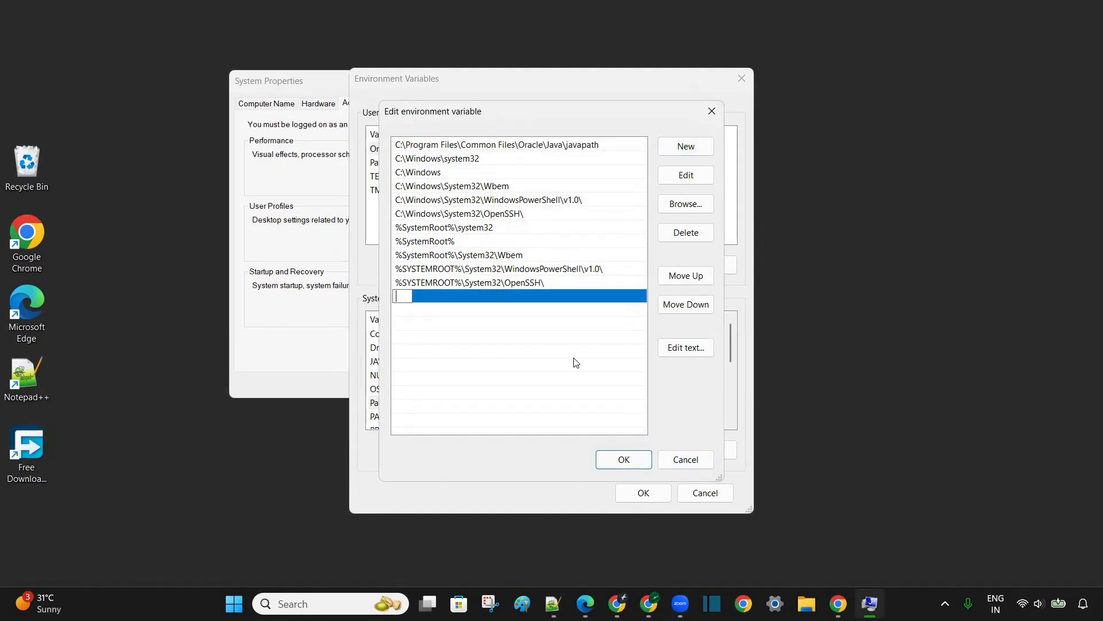
{"action": "type", "text": "%%"}
{"action": "key", "text": "Left"}
{"action": "key", "text": "Caps_Lock"}
{"action": "type", "text": "JAVA_HO"}
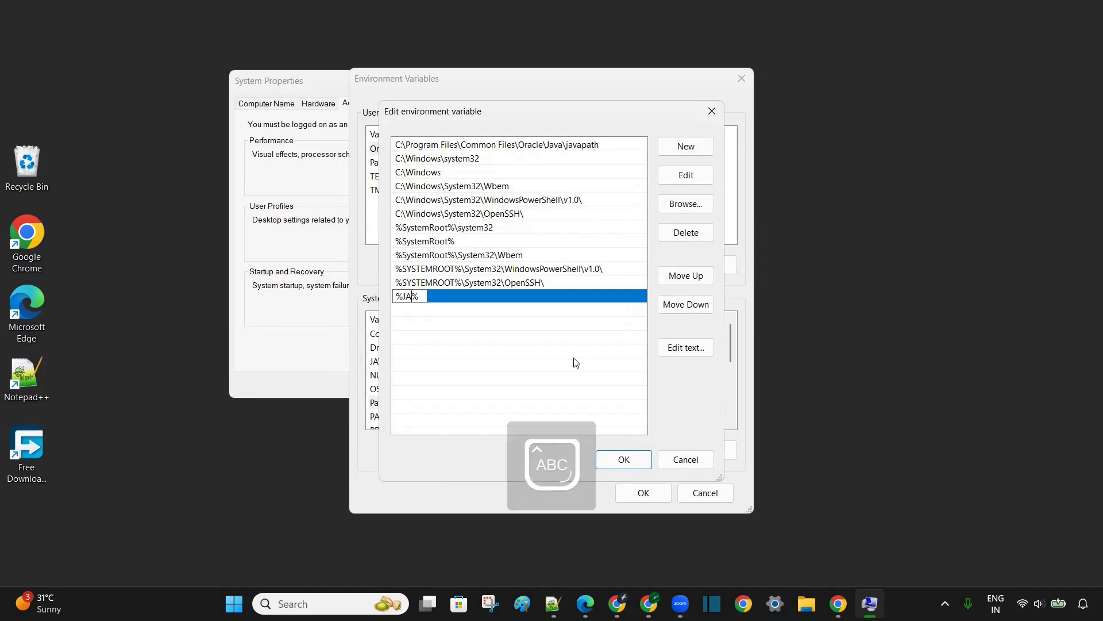
{"action": "type", "text": "ME"}
{"action": "key", "text": "Caps_Lock"}
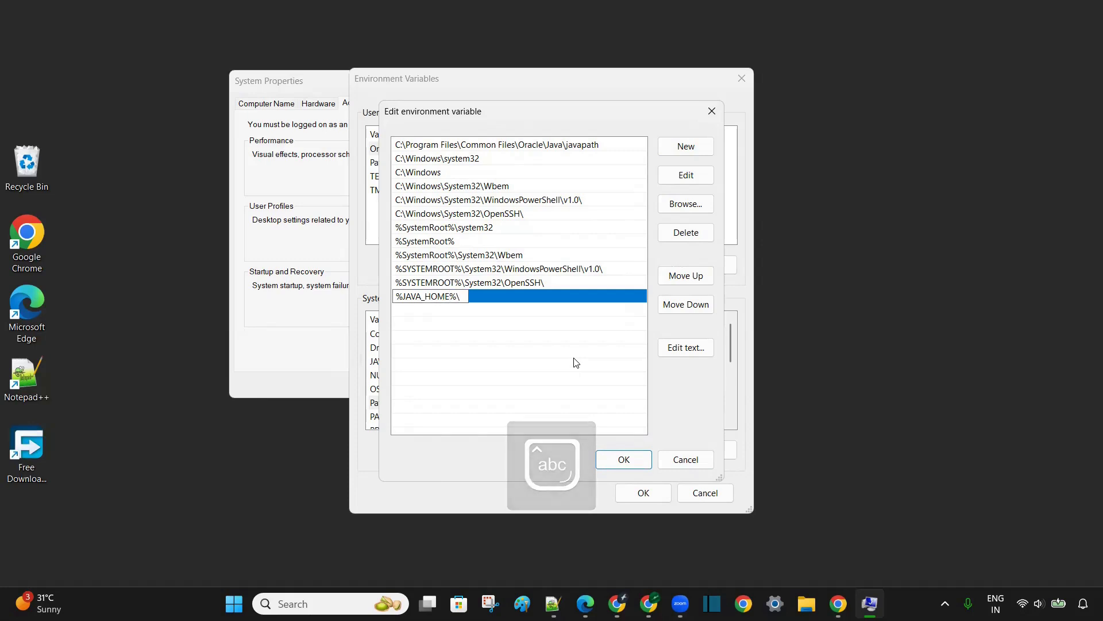
{"action": "type", "text": "\bin"}
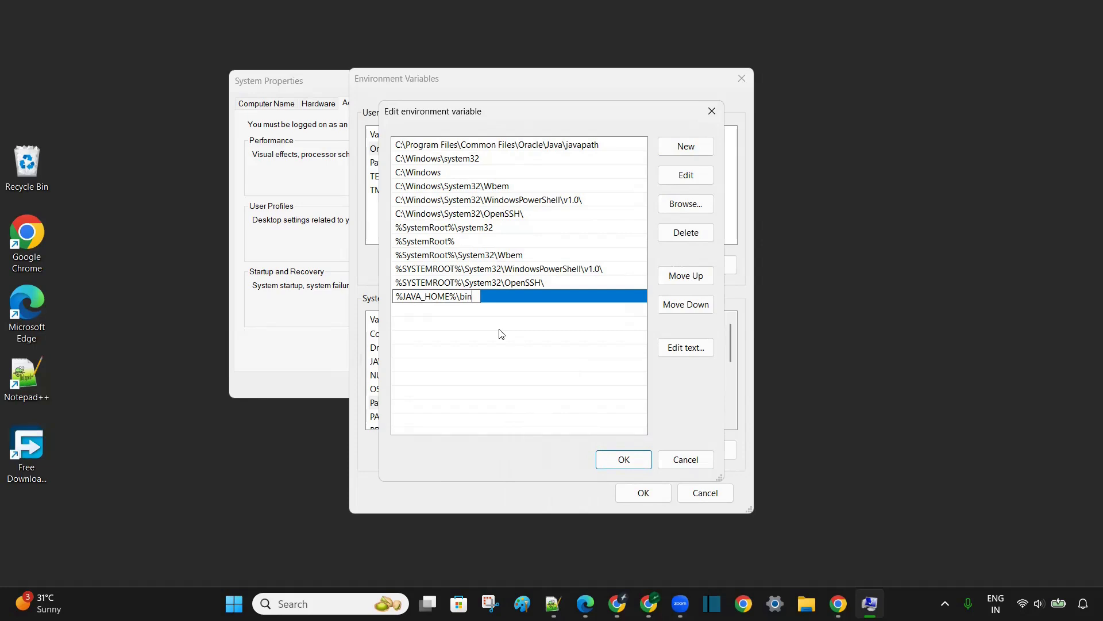
{"action": "left_click", "coordinate": [625, 460]}
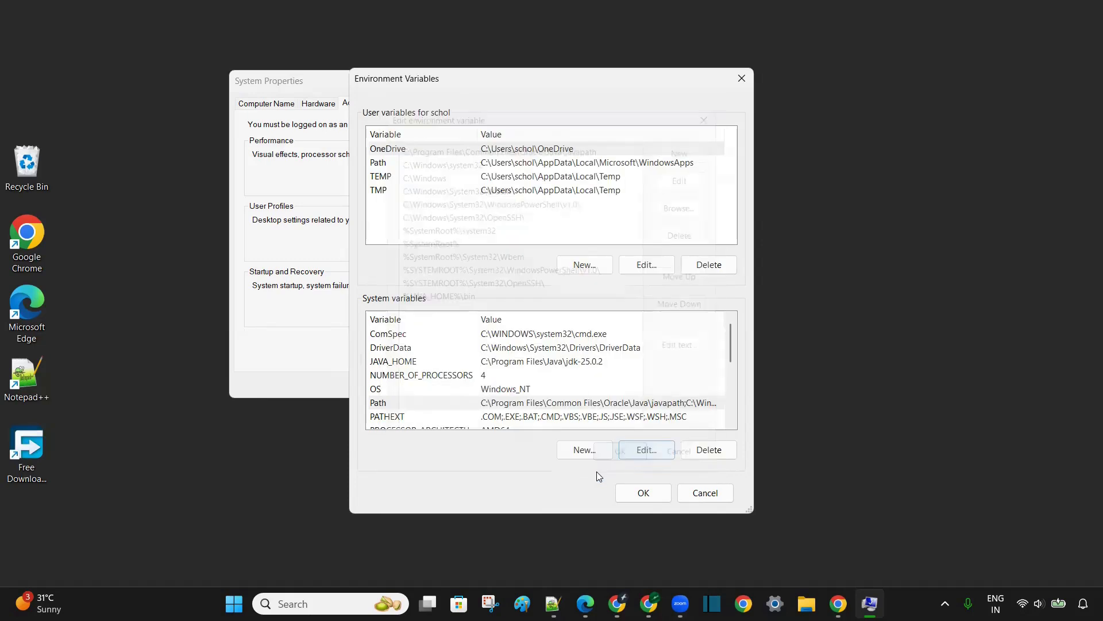
{"action": "left_click", "coordinate": [646, 493]}
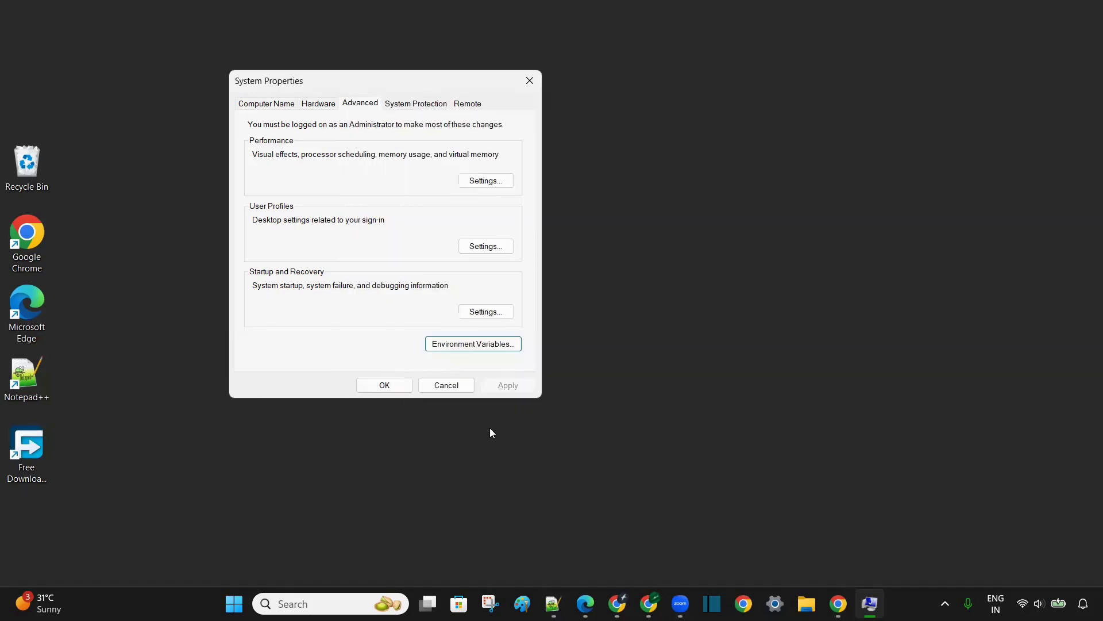
{"action": "left_click", "coordinate": [384, 385]}
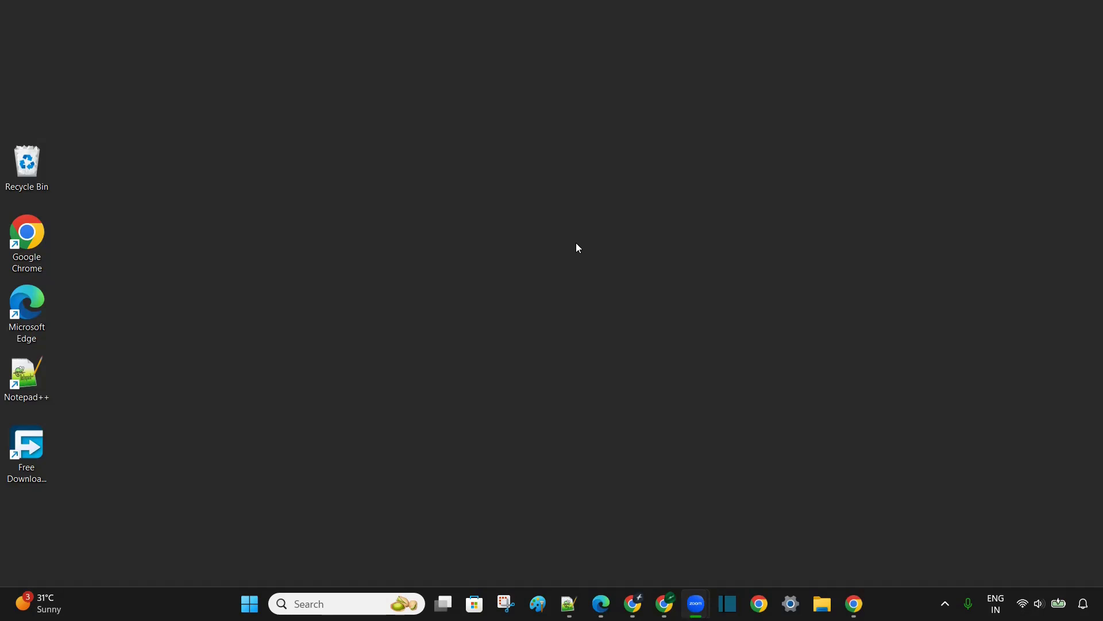
Open a command prompt, check the Java version with java -version, and adapt the recalled command to call javac
{"action": "key", "text": "super+r"}
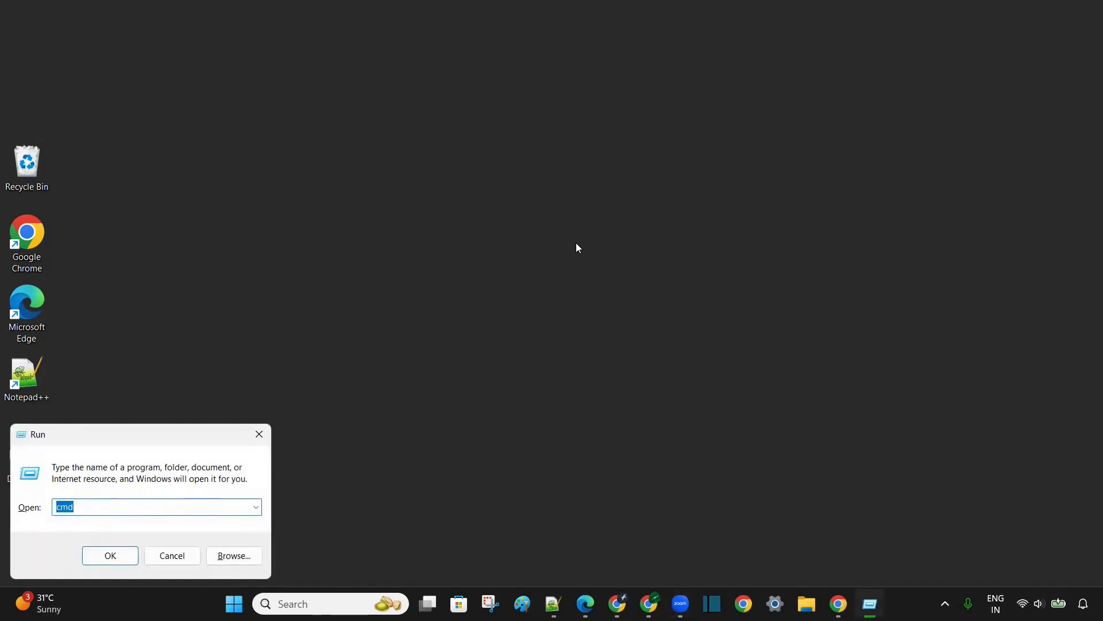
{"action": "key", "text": "Return"}
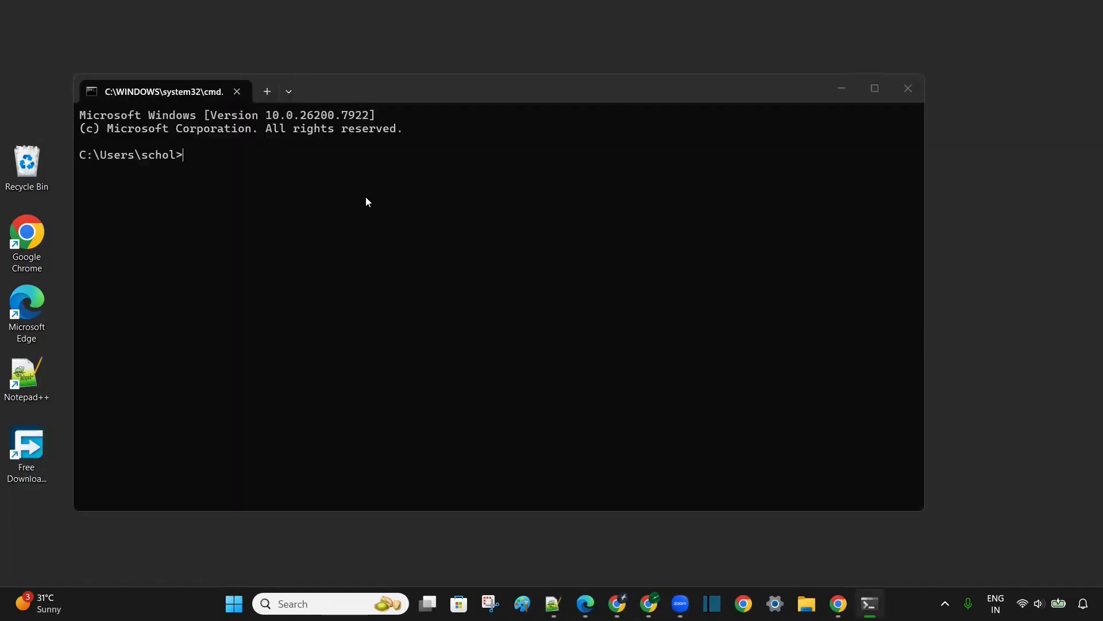
{"action": "type", "text": "java -version"}
{"action": "key", "text": "Return"}
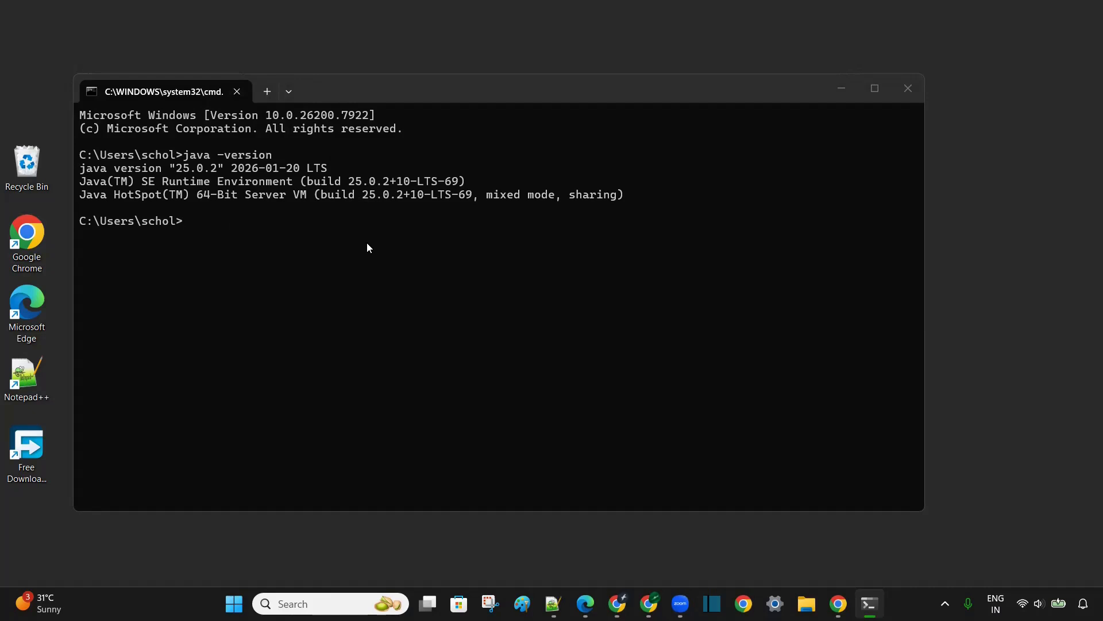
{"action": "key", "text": "Up"}
{"action": "type", "text": "c"}
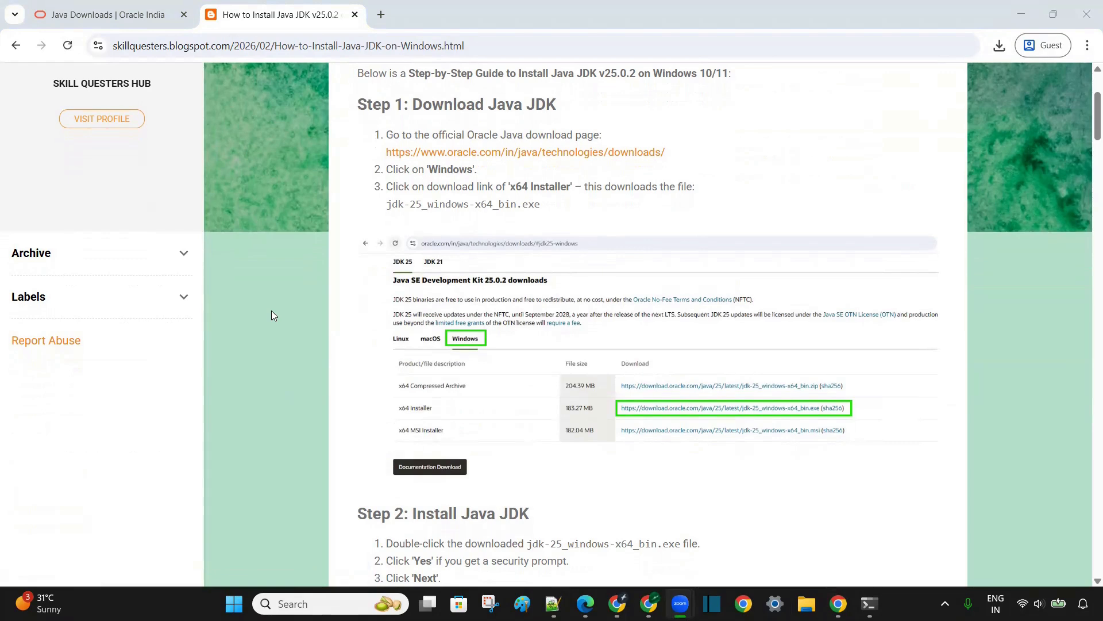
Look through the written Java JDK installation guide in the browser, from the download instructions to setting JAVA_HOME
{"action": "scroll", "coordinate": [271, 311], "scroll_direction": "down", "scroll_amount": 7}
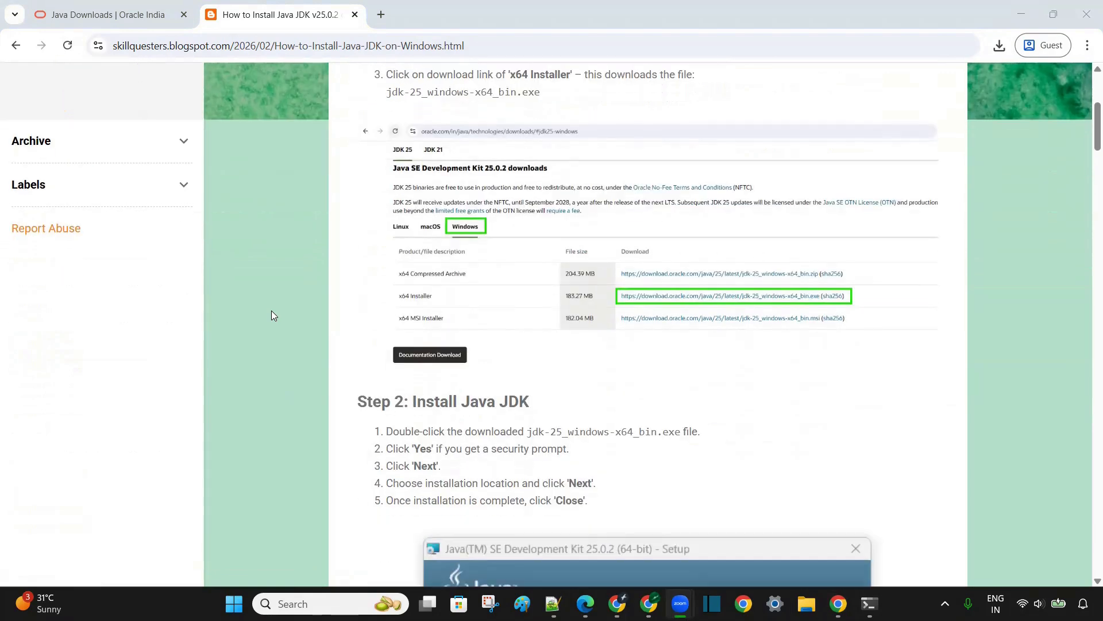
{"action": "scroll", "coordinate": [272, 310], "scroll_direction": "down", "scroll_amount": 9}
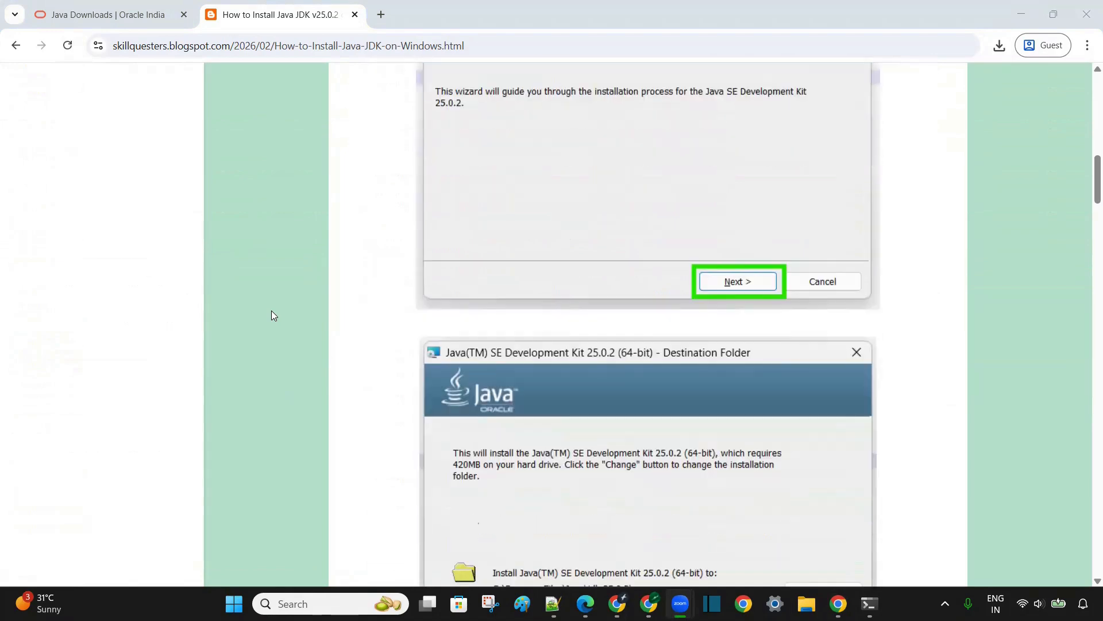
{"action": "scroll", "coordinate": [271, 311], "scroll_direction": "down", "scroll_amount": 12}
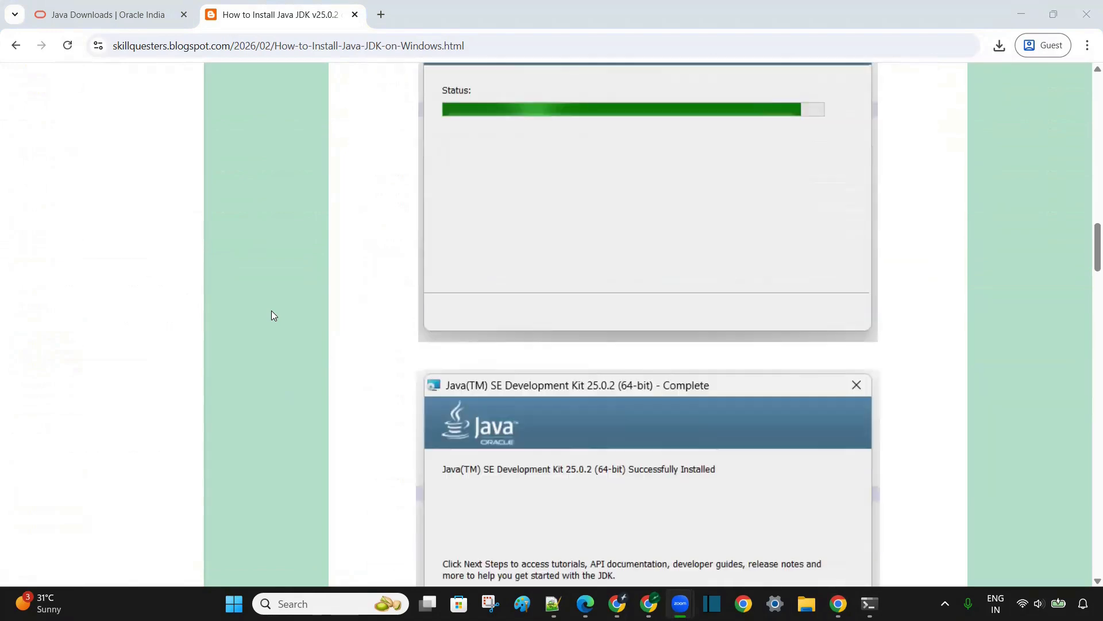
{"action": "scroll", "coordinate": [271, 311], "scroll_direction": "down", "scroll_amount": 6}
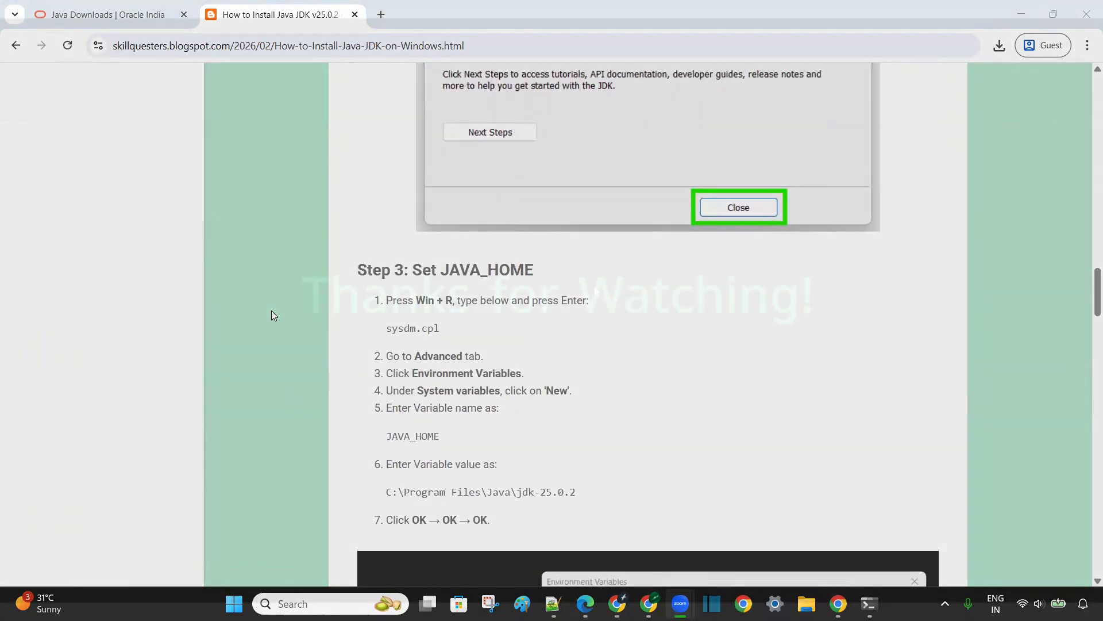